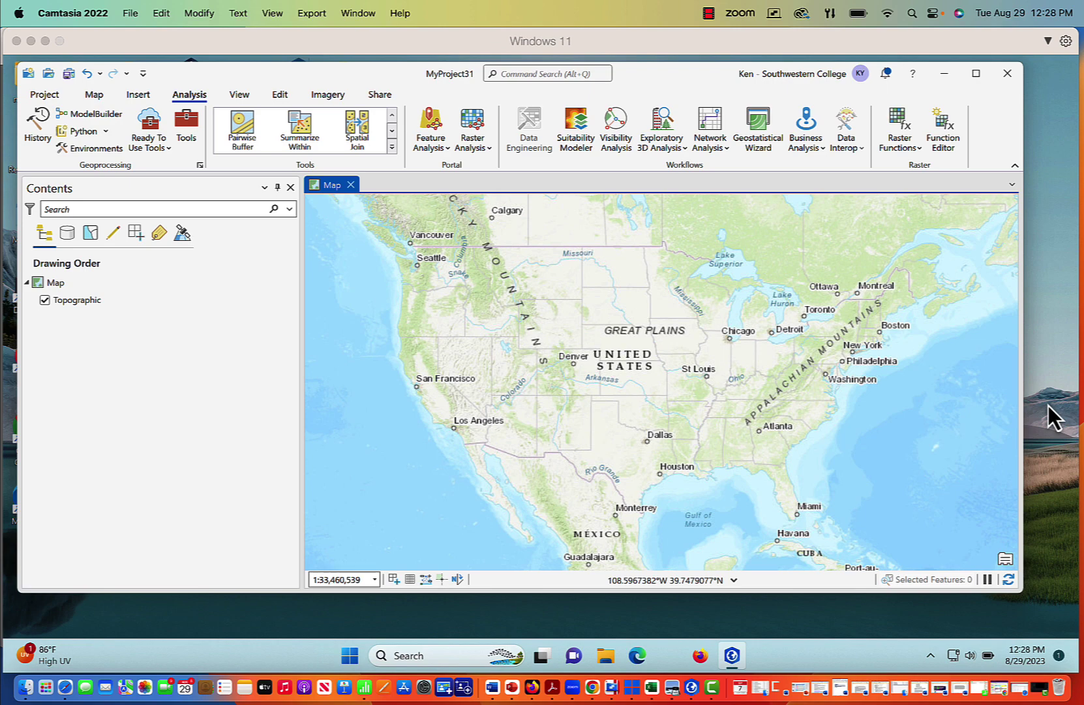
Switch the ribbon to the Map tab with the Topographic basemap shown.
left_click(92, 96)
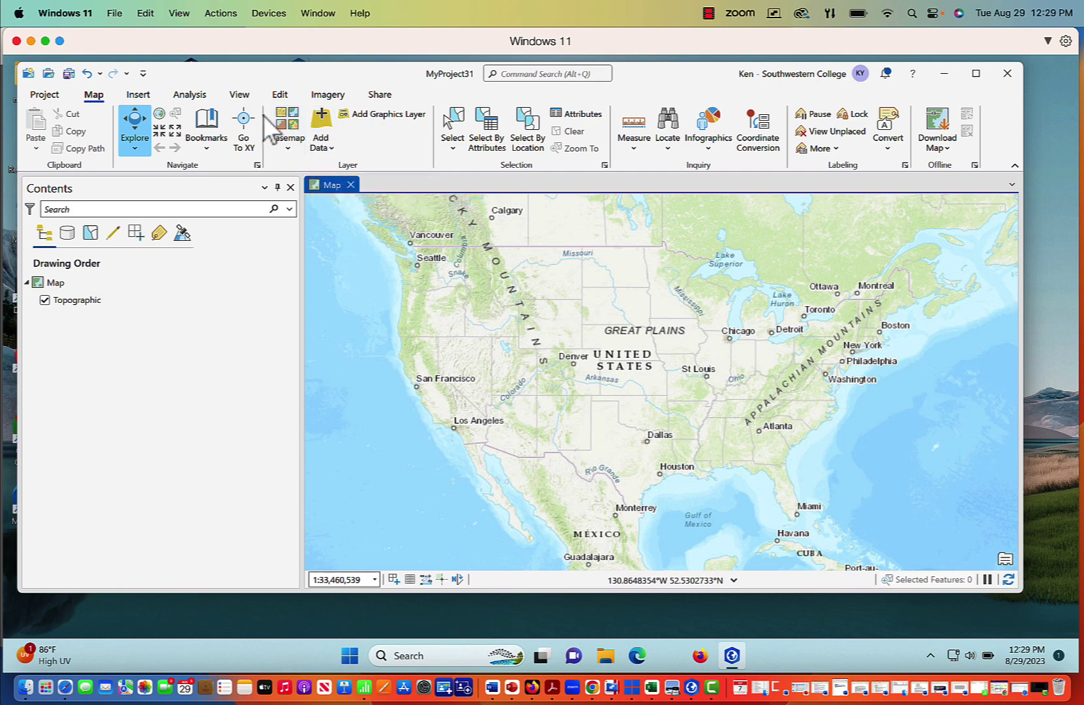
Open the Catalog pane and expand Folders > labdata down to Lab3_CompositeImages.gdb.
left_click(241, 97)
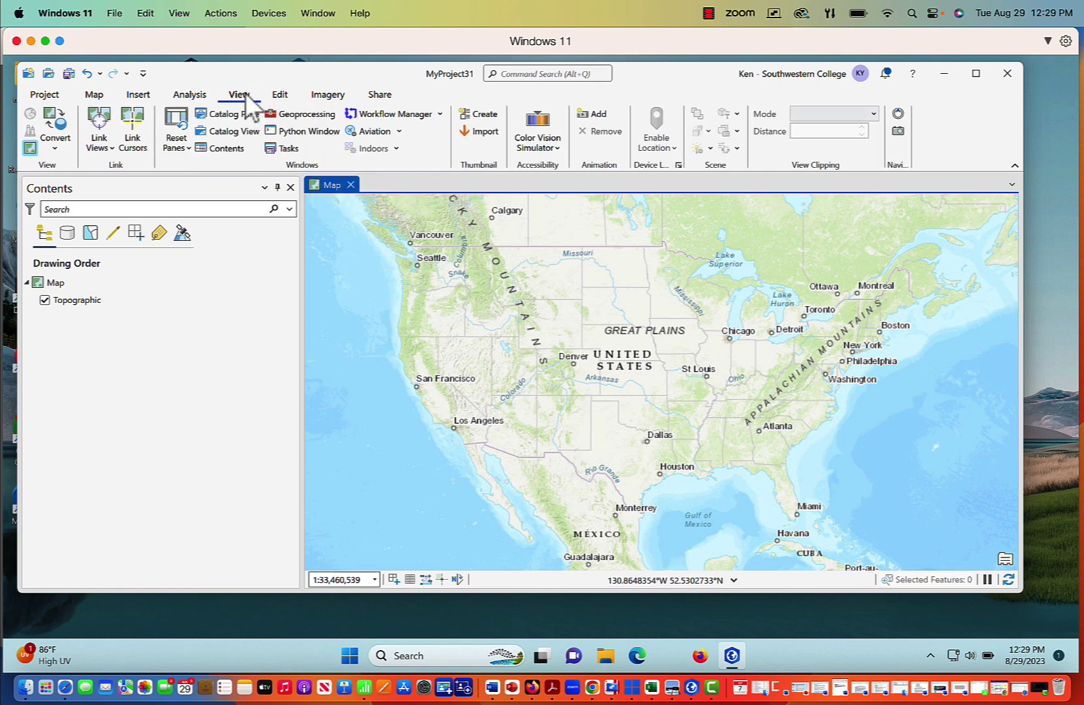
left_click(233, 115)
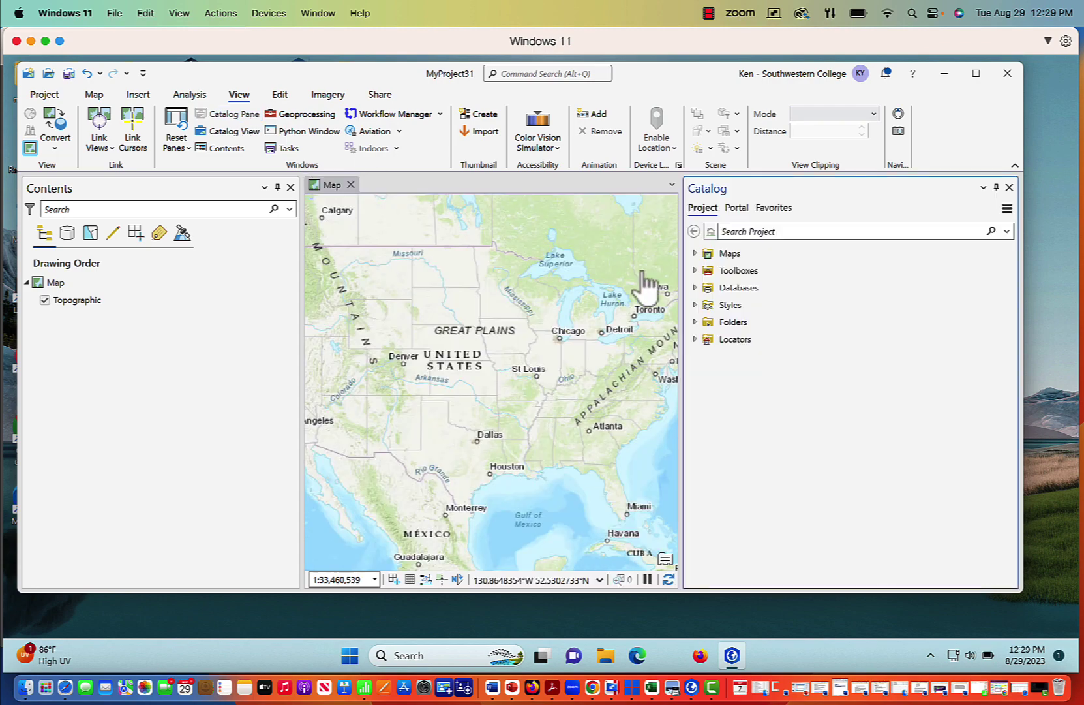
left_click(694, 321)
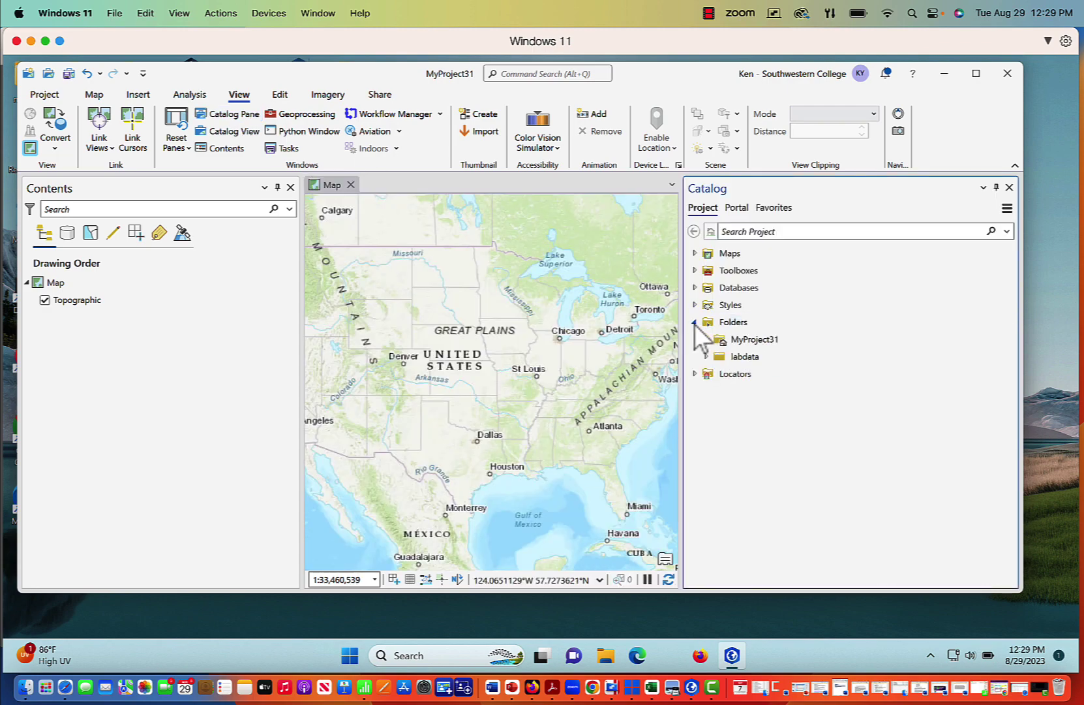
left_click(705, 356)
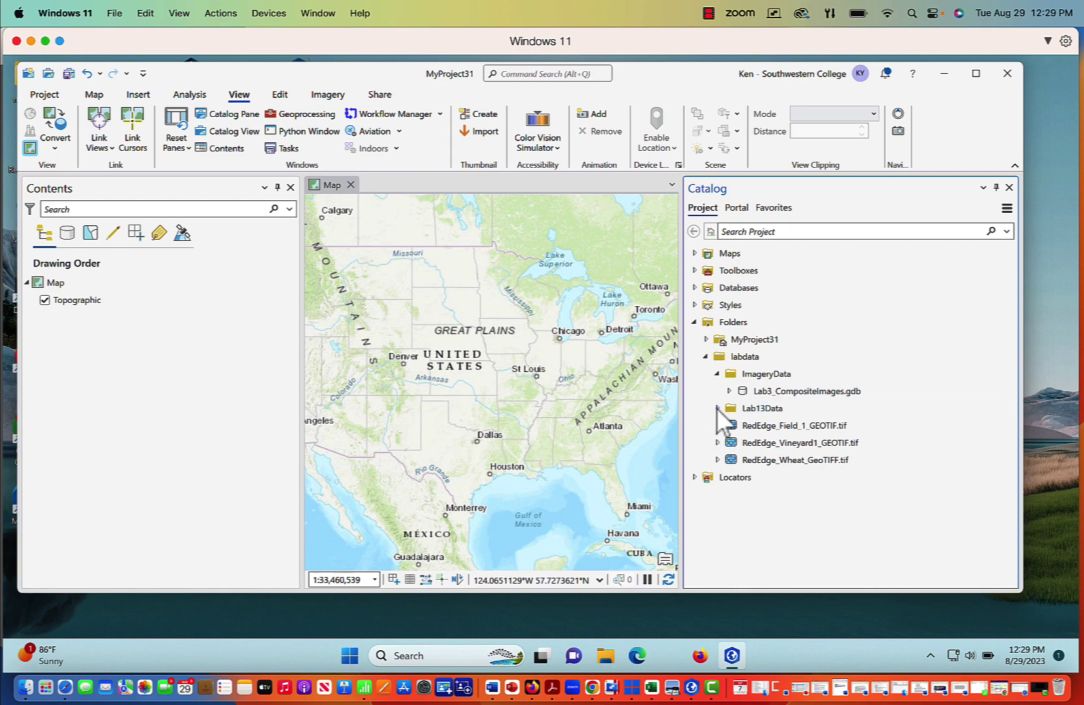
left_click(772, 392)
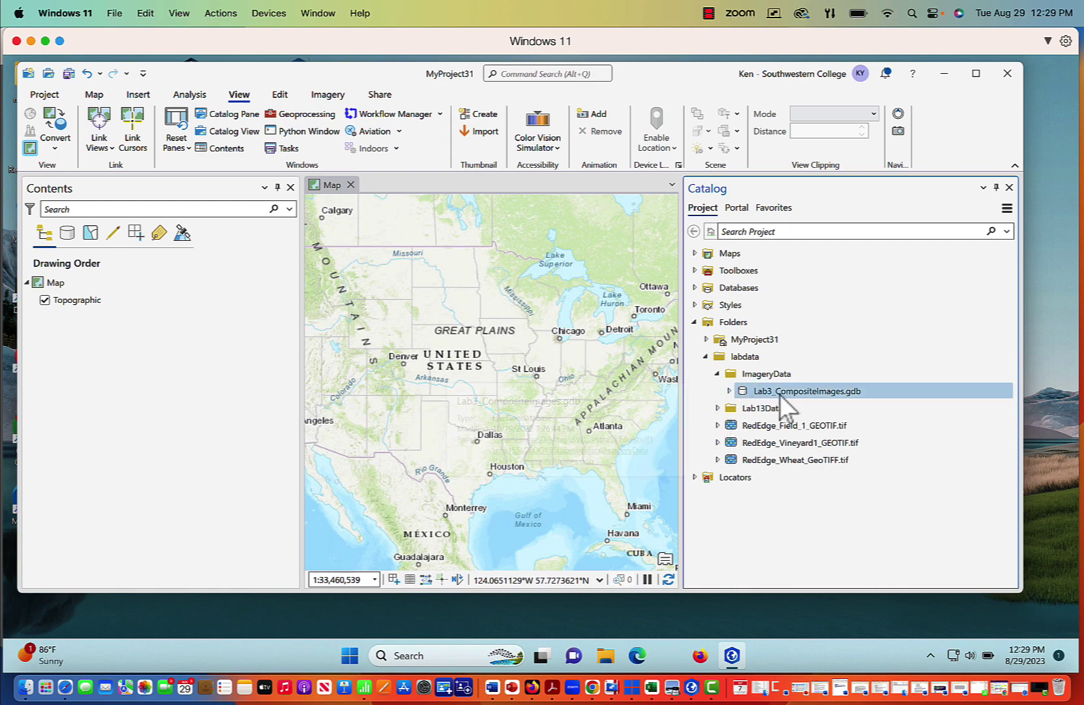
left_click(728, 391)
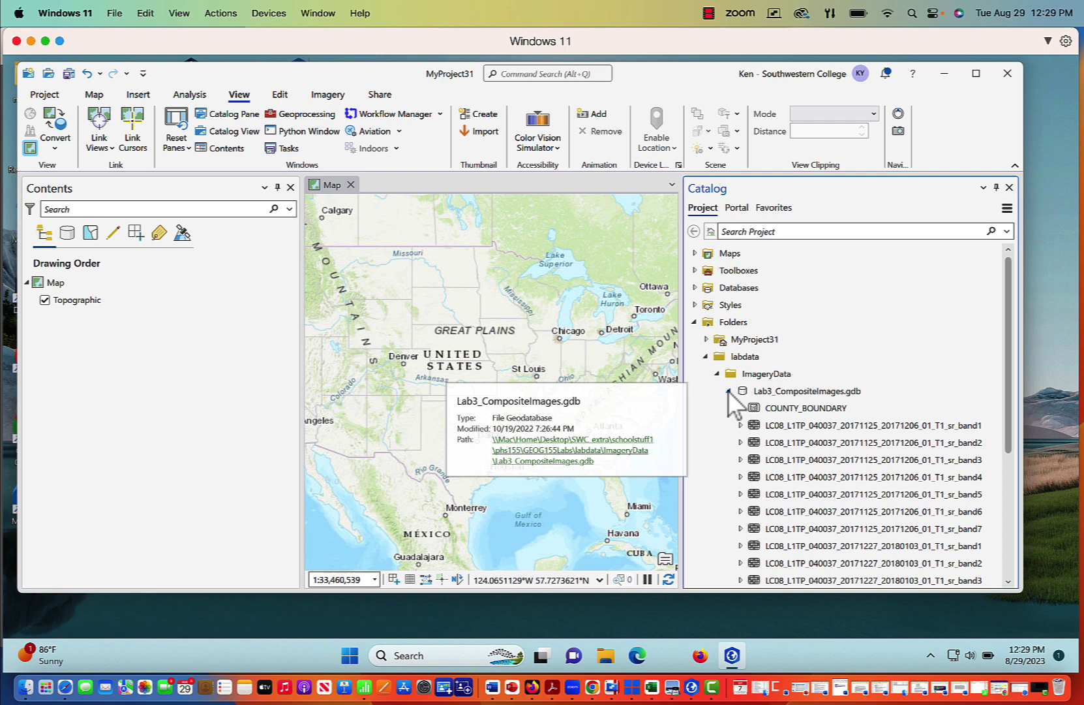
Scroll through the listed band rasters and bring up the CompositeExercise2.pdf instructions.
scroll(817, 482, "down", 10)
scroll(817, 482, "up", 10)
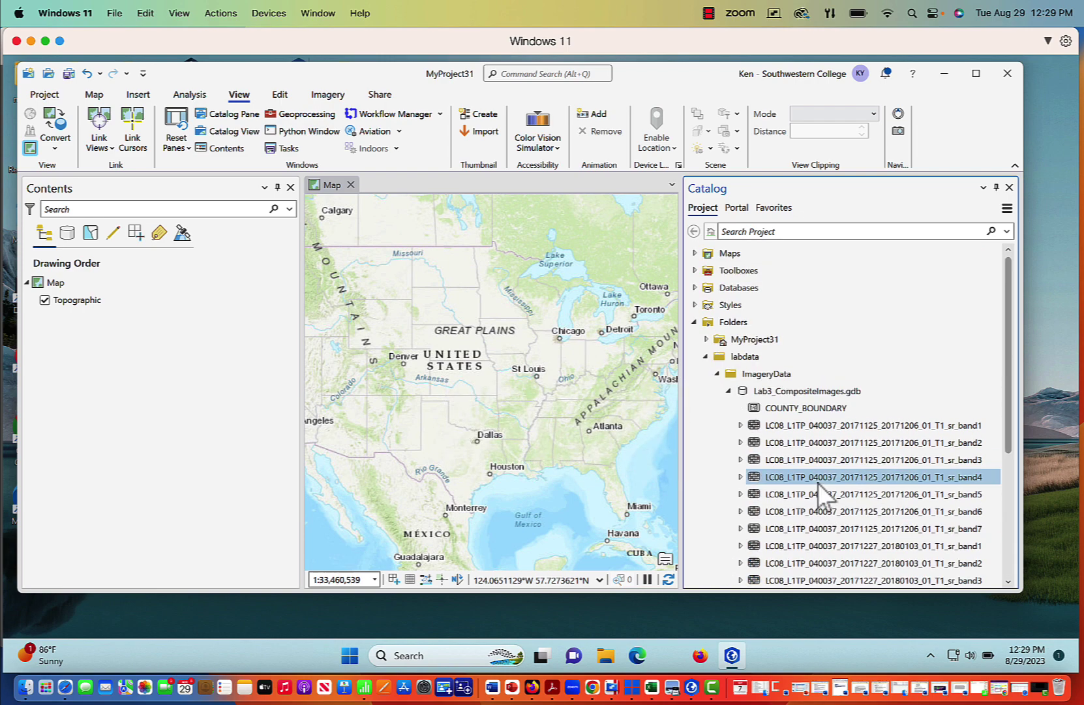
scroll(818, 482, "down", 2)
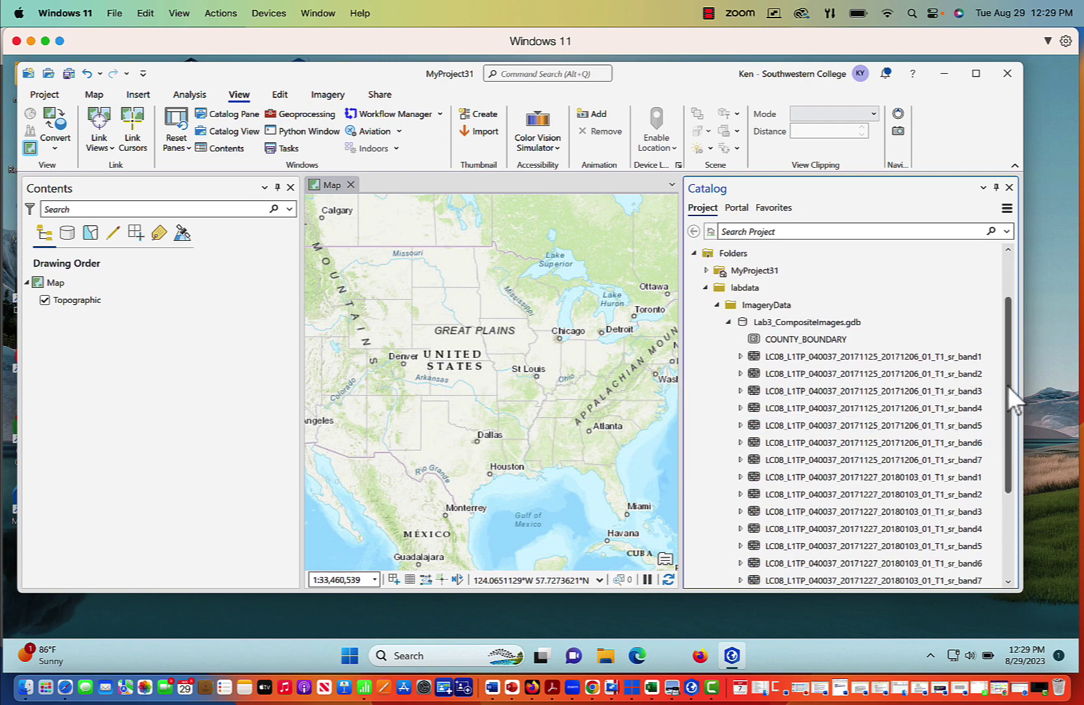
left_click_drag(1007, 384, 1009, 413)
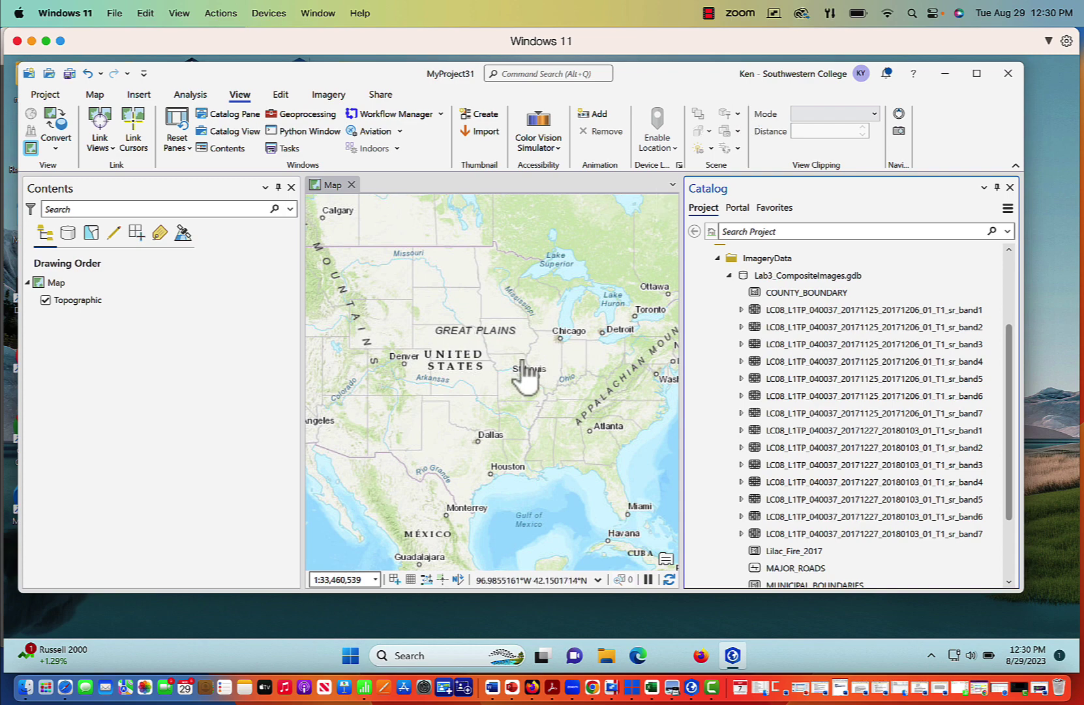
left_click(676, 694)
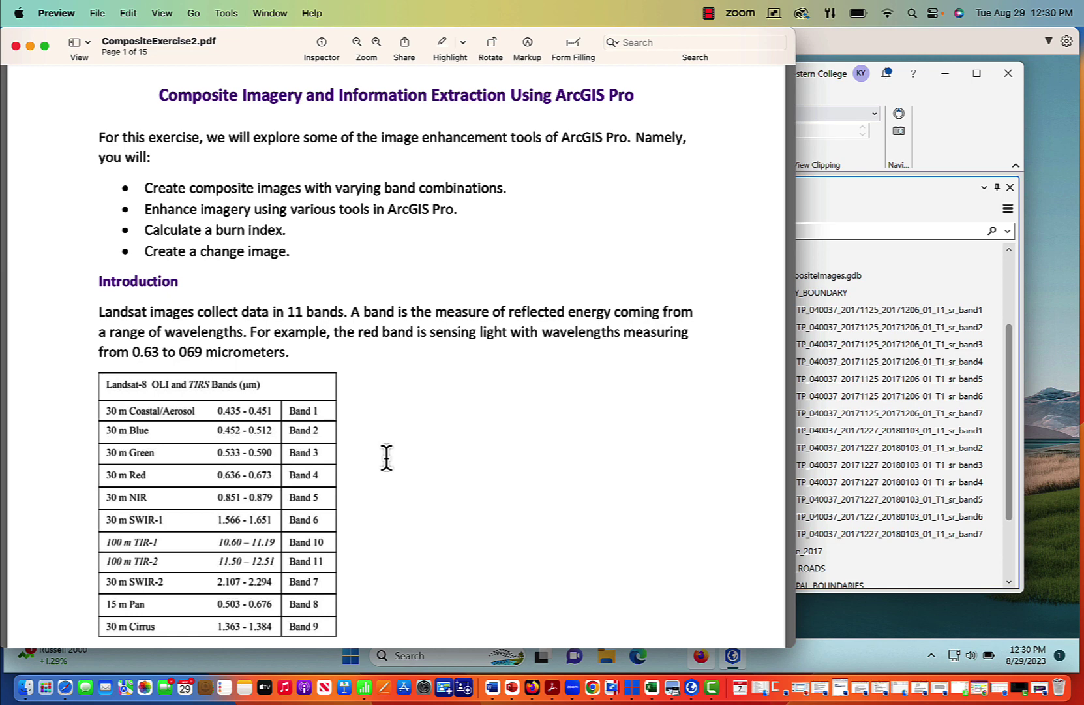
scroll(325, 410, "down", 1)
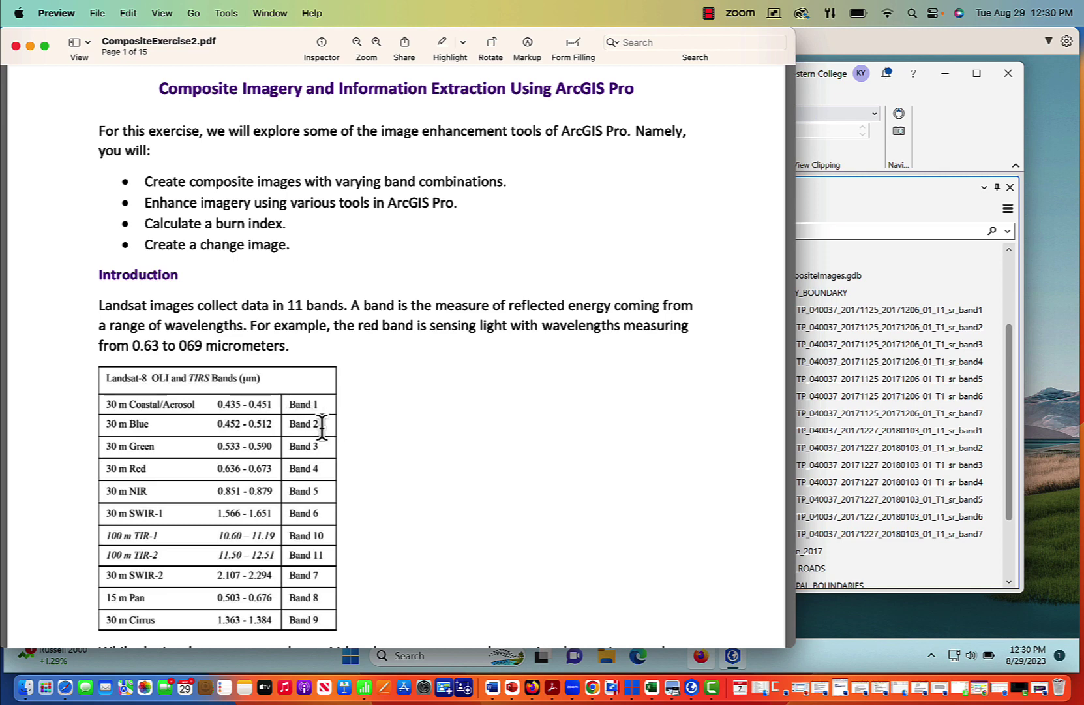
scroll(322, 427, "down", 1)
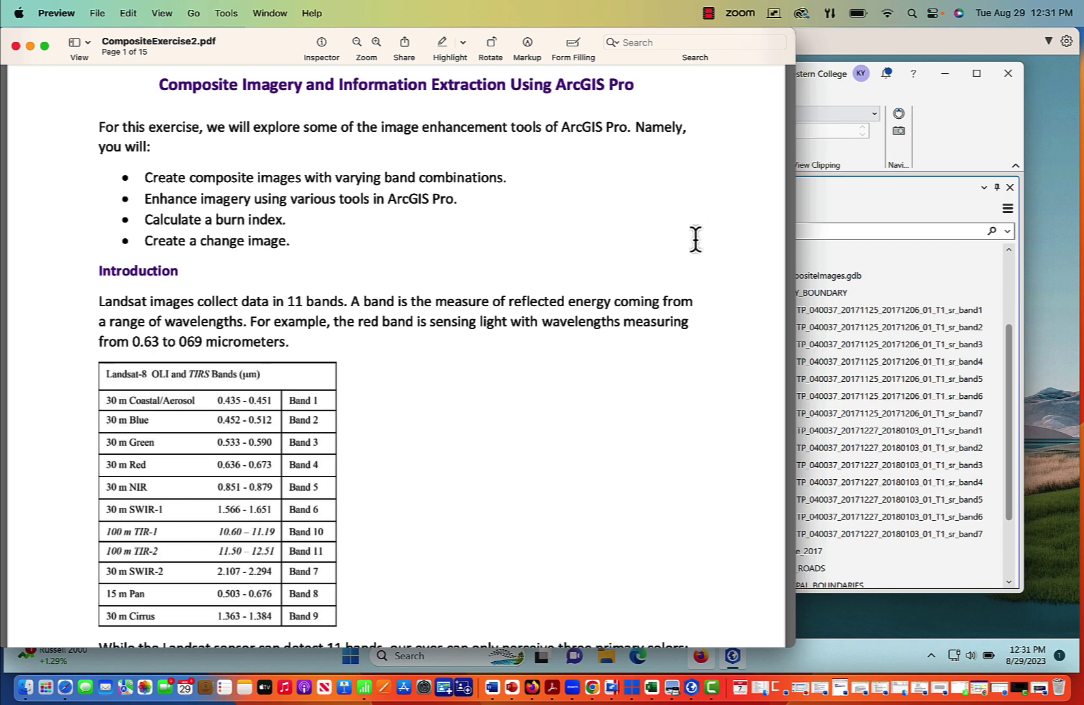
Return to ArcGIS Pro, with bands 1–7 of the 20171125 and 20171227 scenes listed.
left_click(839, 41)
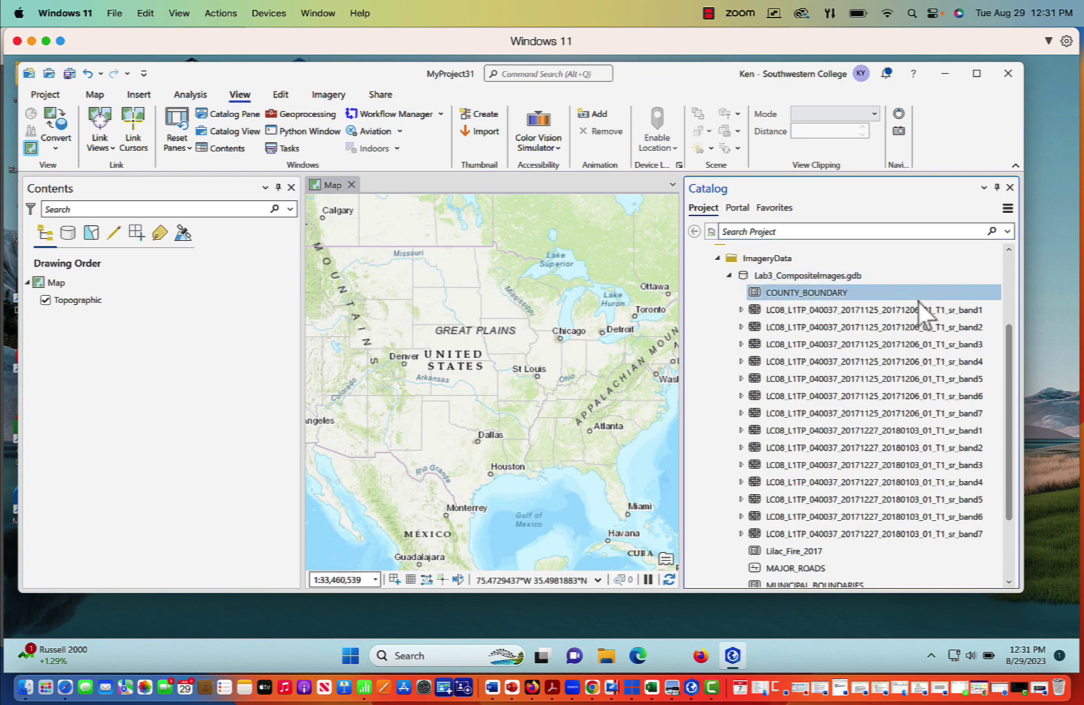
mouse_move(924, 309)
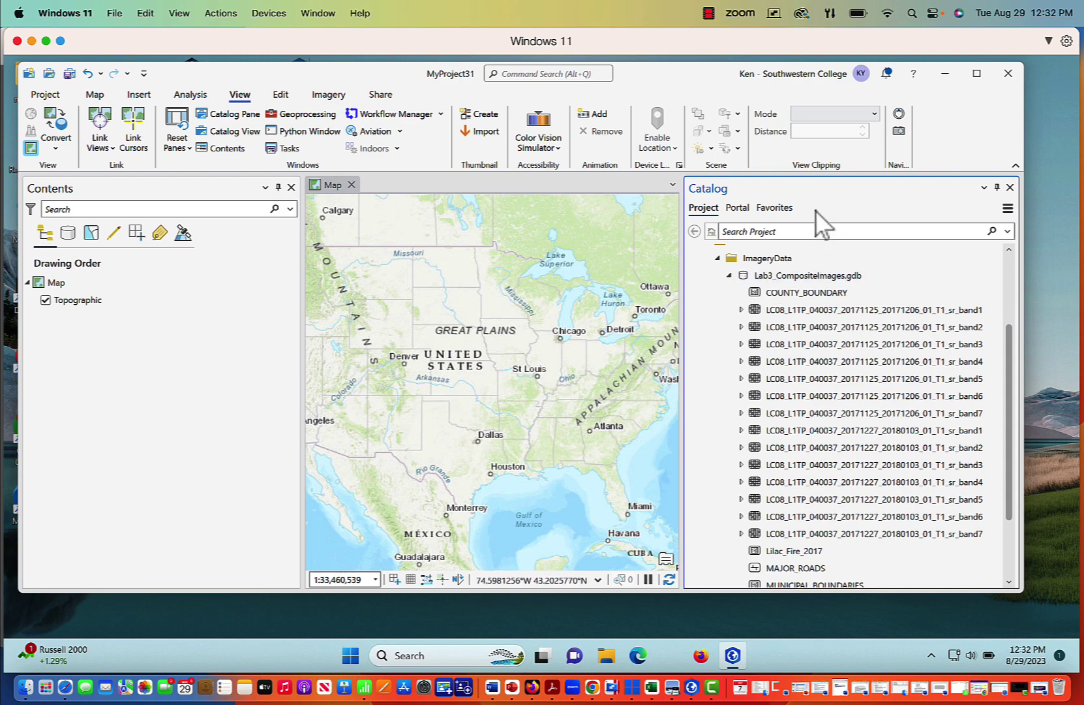
Close the Catalog pane and open the Composite Bands tool by searching 'composite' in Geoprocessing.
left_click(1010, 187)
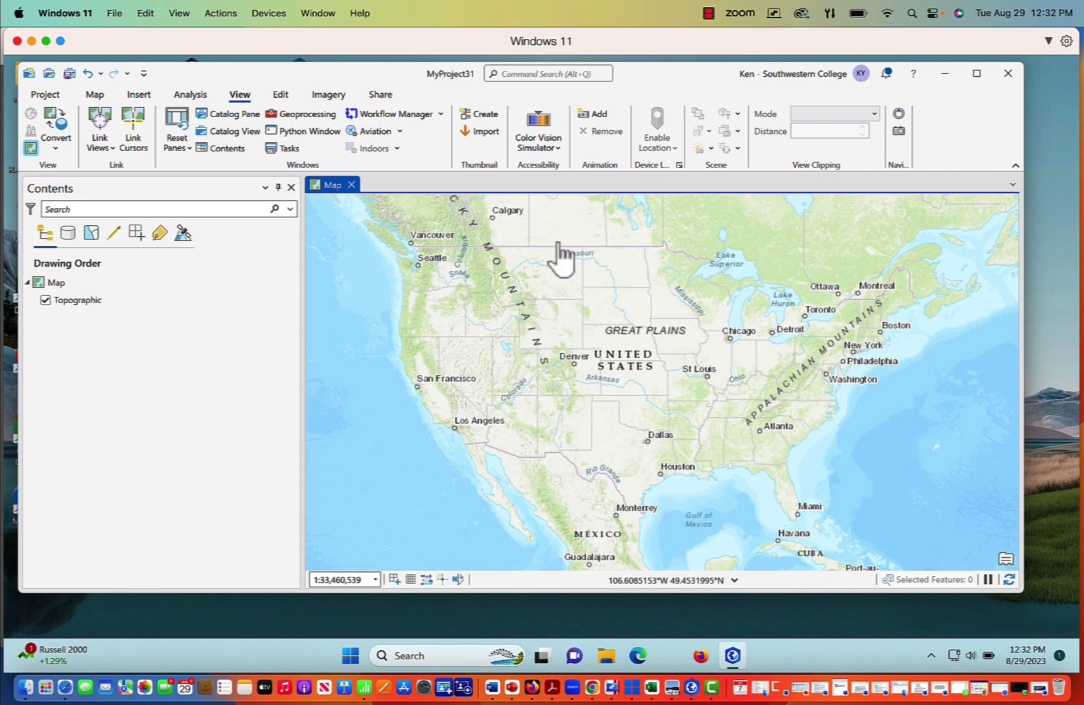
left_click(199, 96)
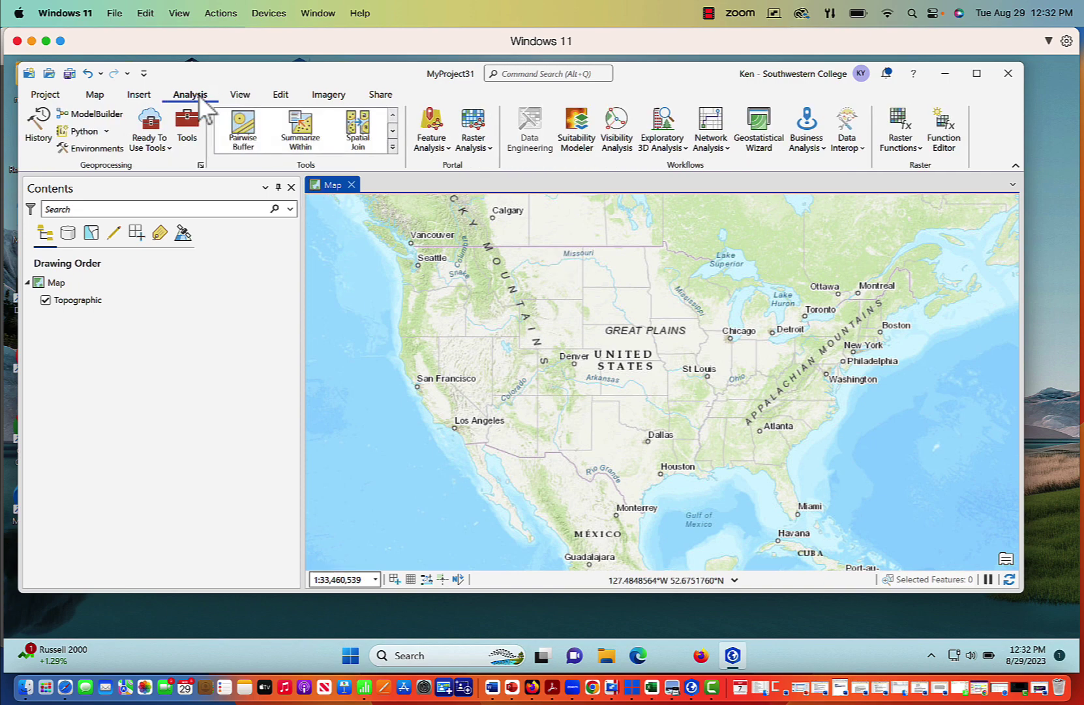
left_click(187, 124)
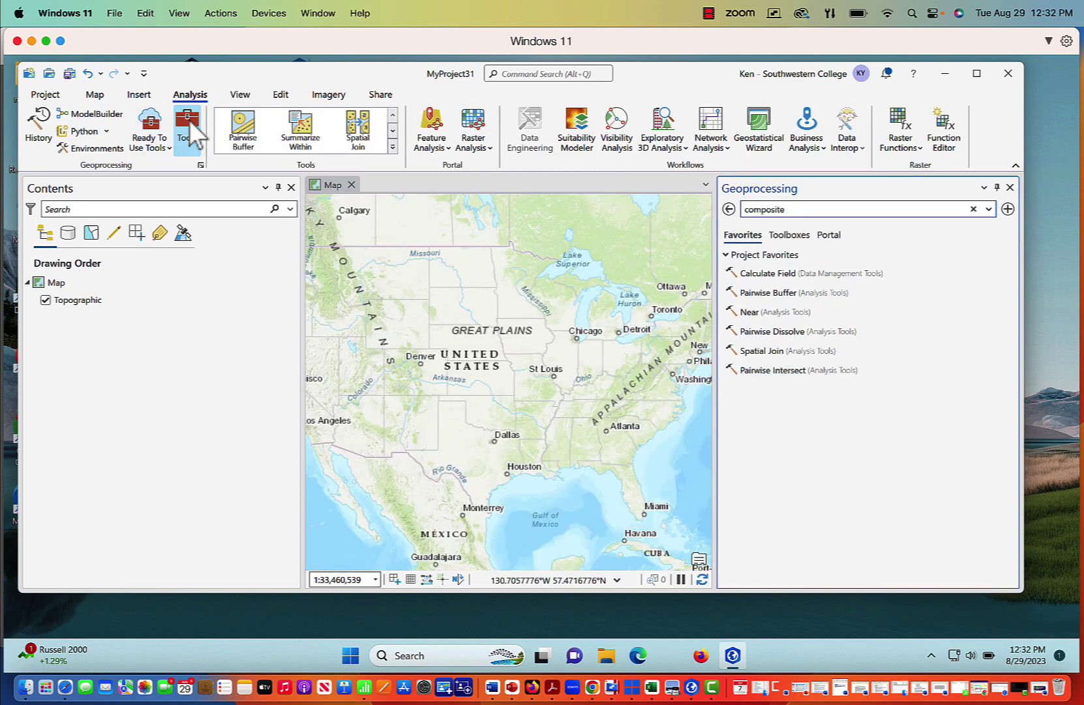
left_click_drag(816, 214, 717, 209)
type("composite")
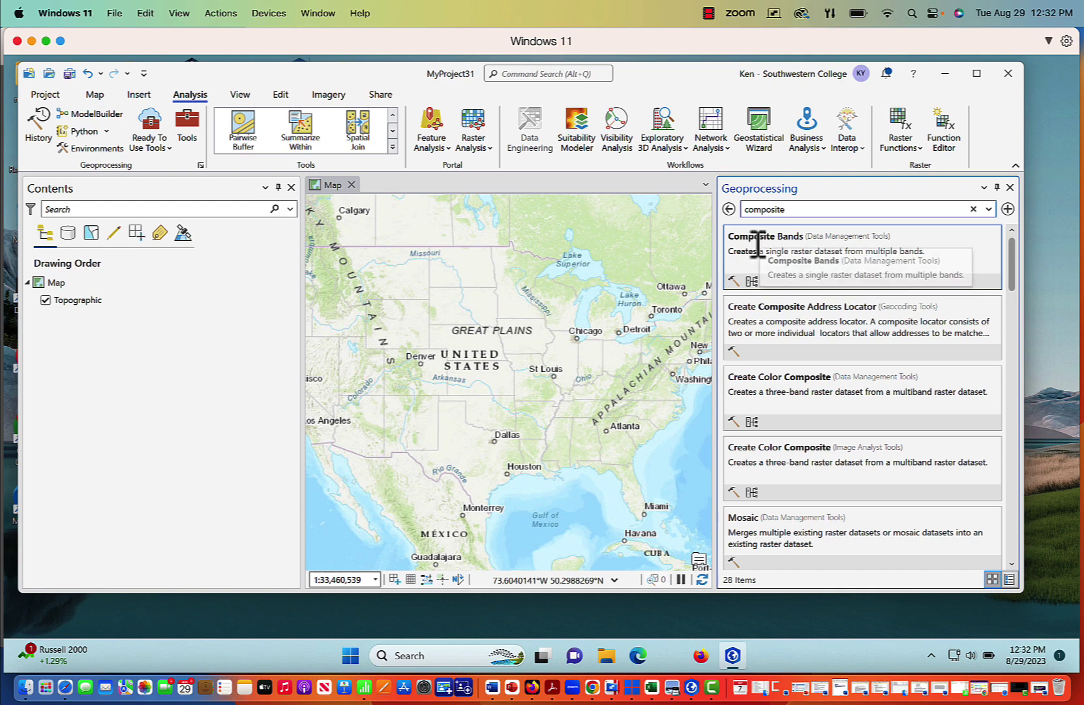
left_click(757, 242)
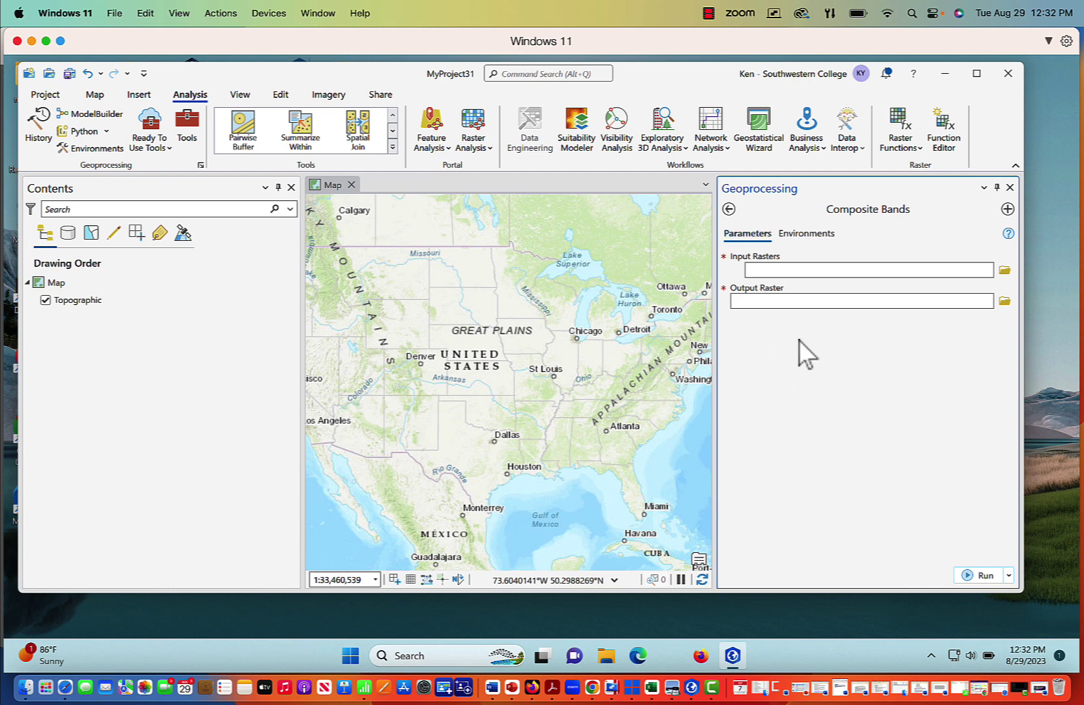
Browse for Input Rasters, expanding labdata > ImageryData to the composite images geodatabase.
left_click(789, 269)
left_click(1005, 270)
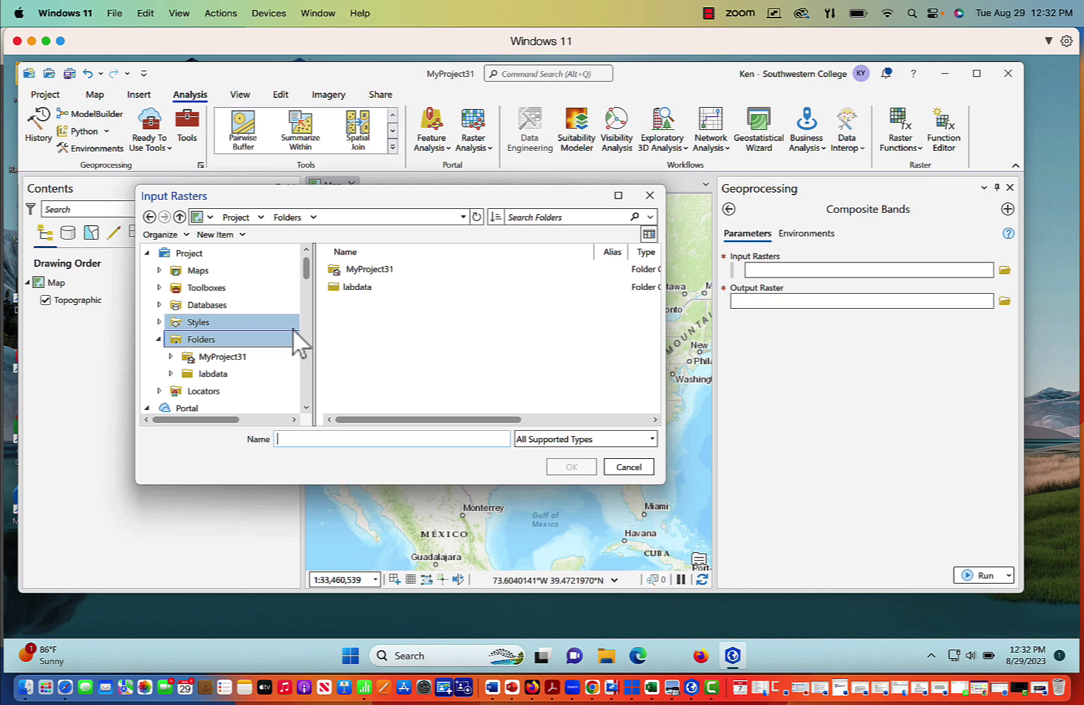
left_click(171, 373)
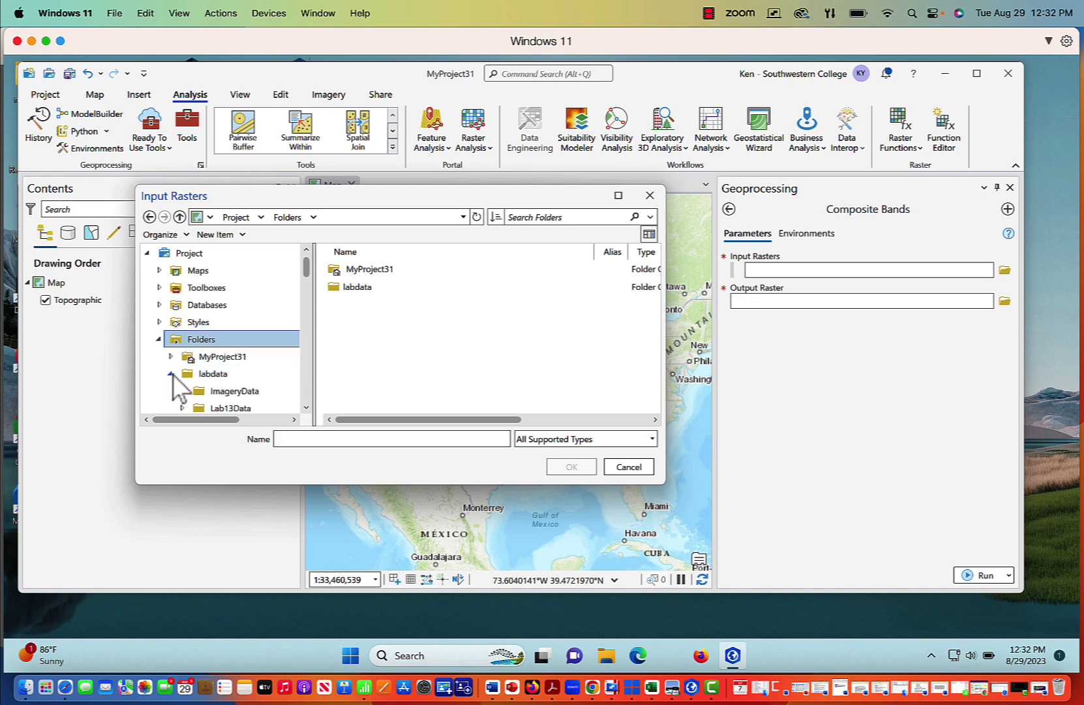
left_click(306, 407)
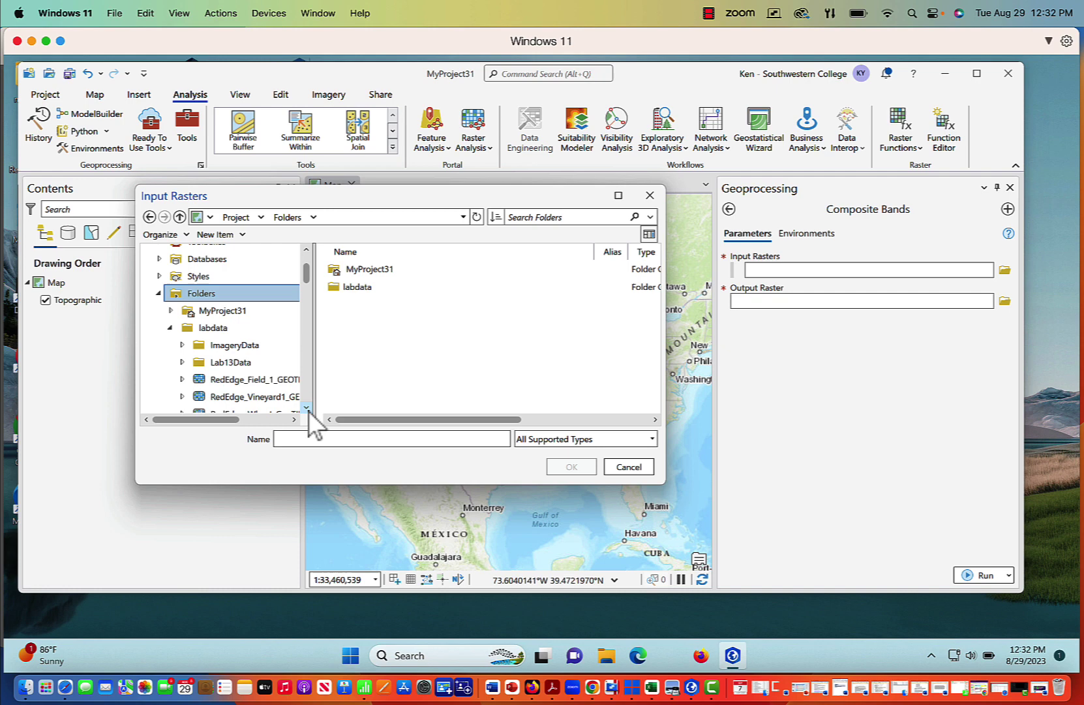
left_click(182, 344)
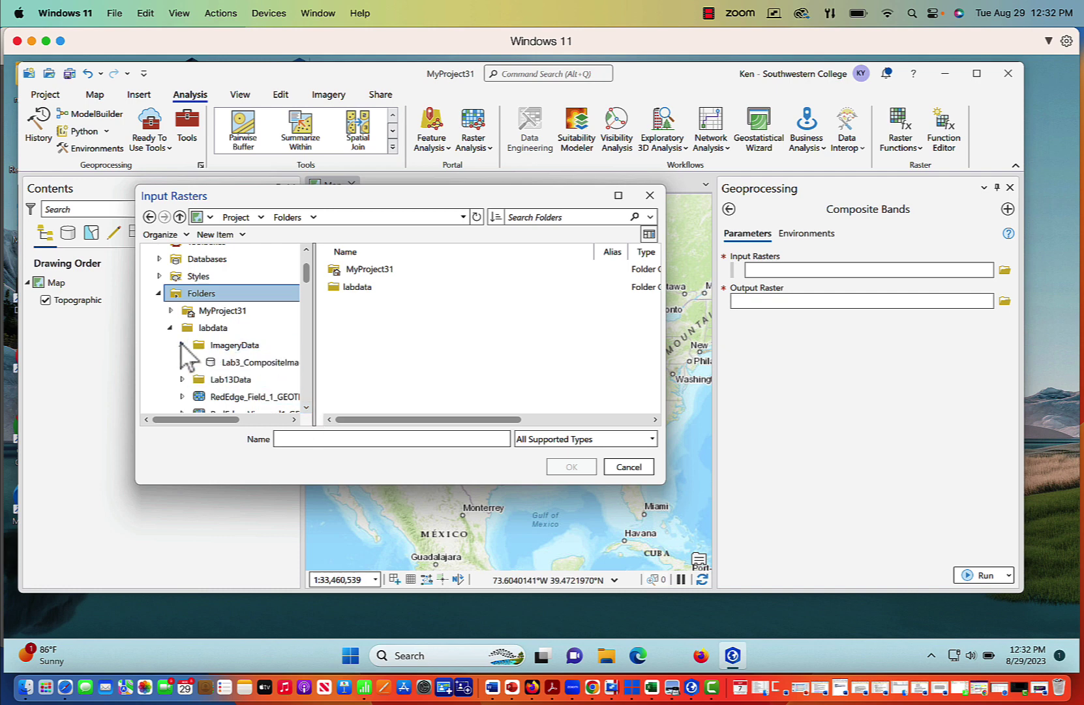
left_click(193, 362)
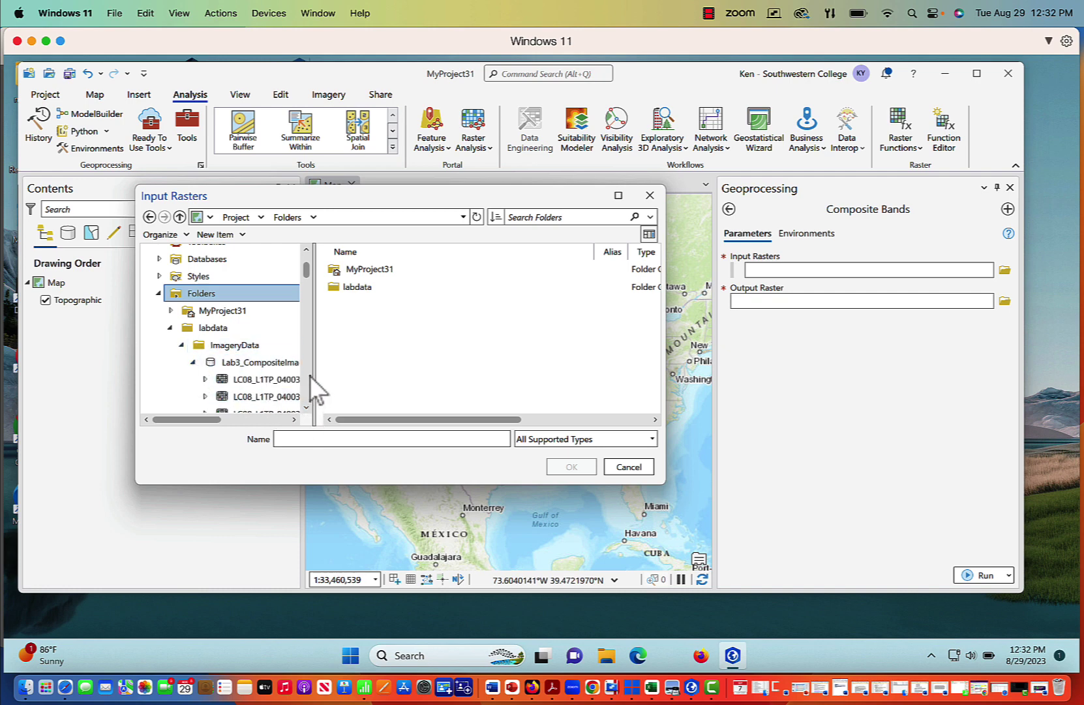
left_click_drag(314, 356, 483, 360)
Open Lab3_CompositeImages.gdb and widen the list to show the full raster names.
scroll(449, 355, "down", 5)
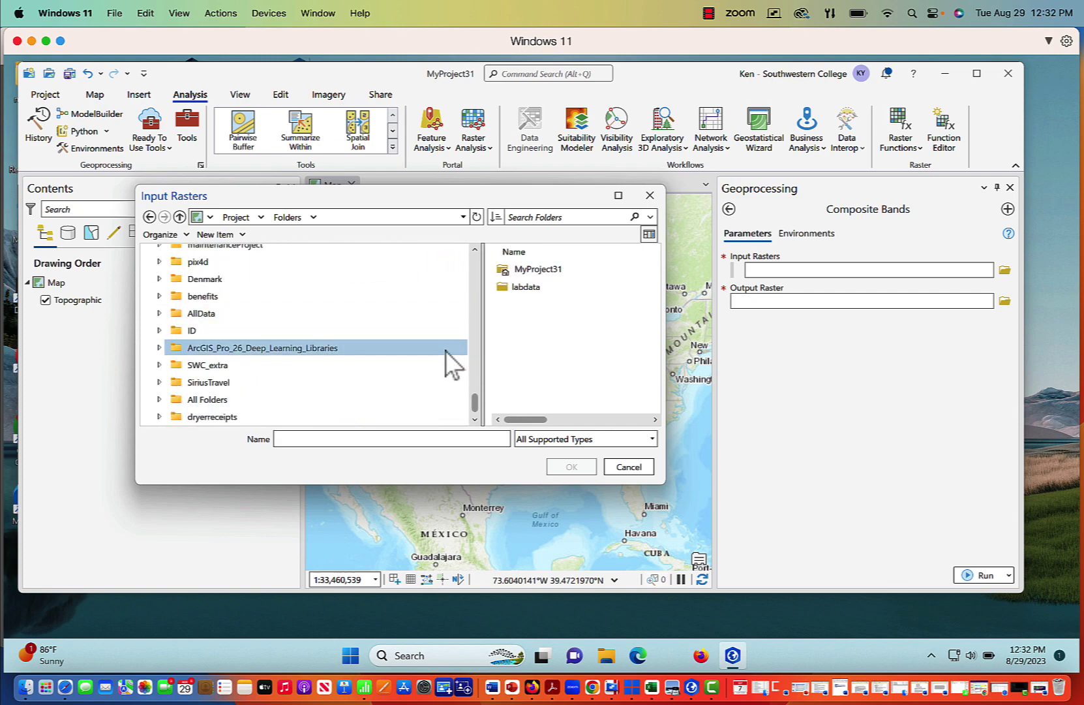
scroll(449, 356, "up", 8)
scroll(446, 352, "down", 2)
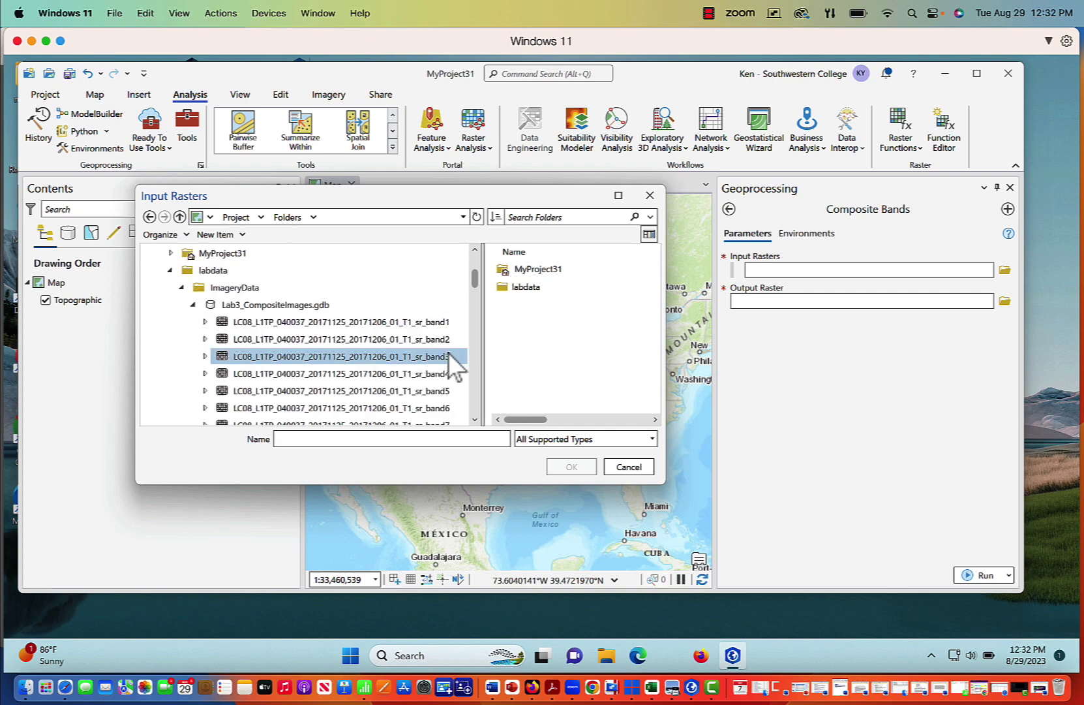
left_click(474, 419)
left_click(474, 419)
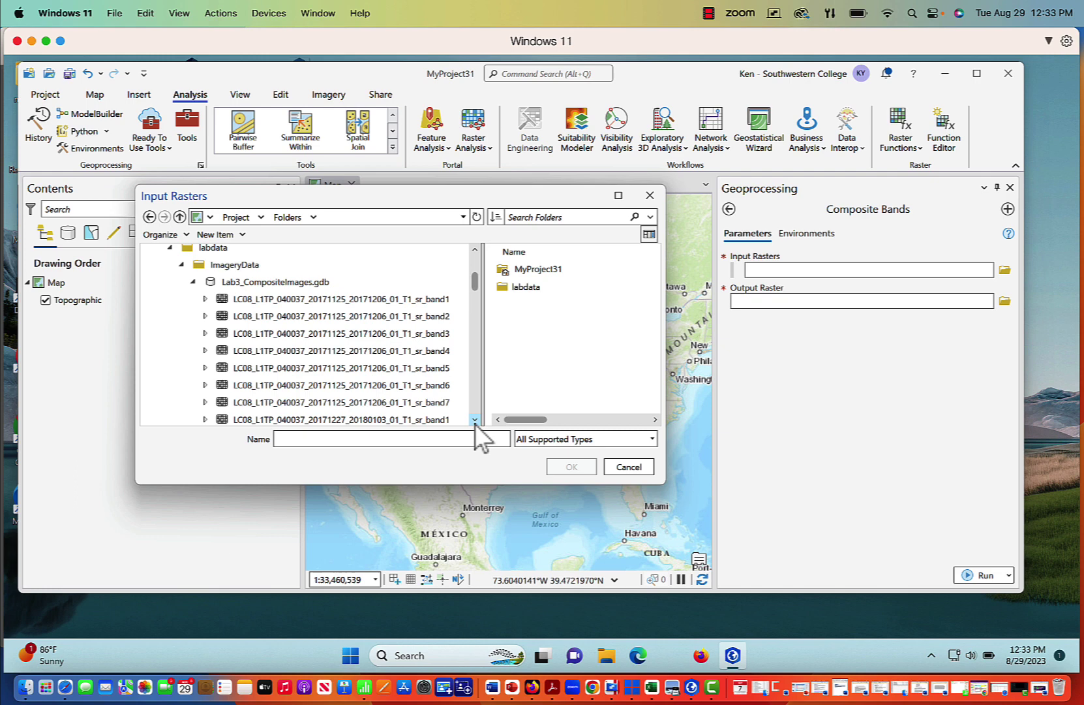
scroll(473, 423, "up", 1)
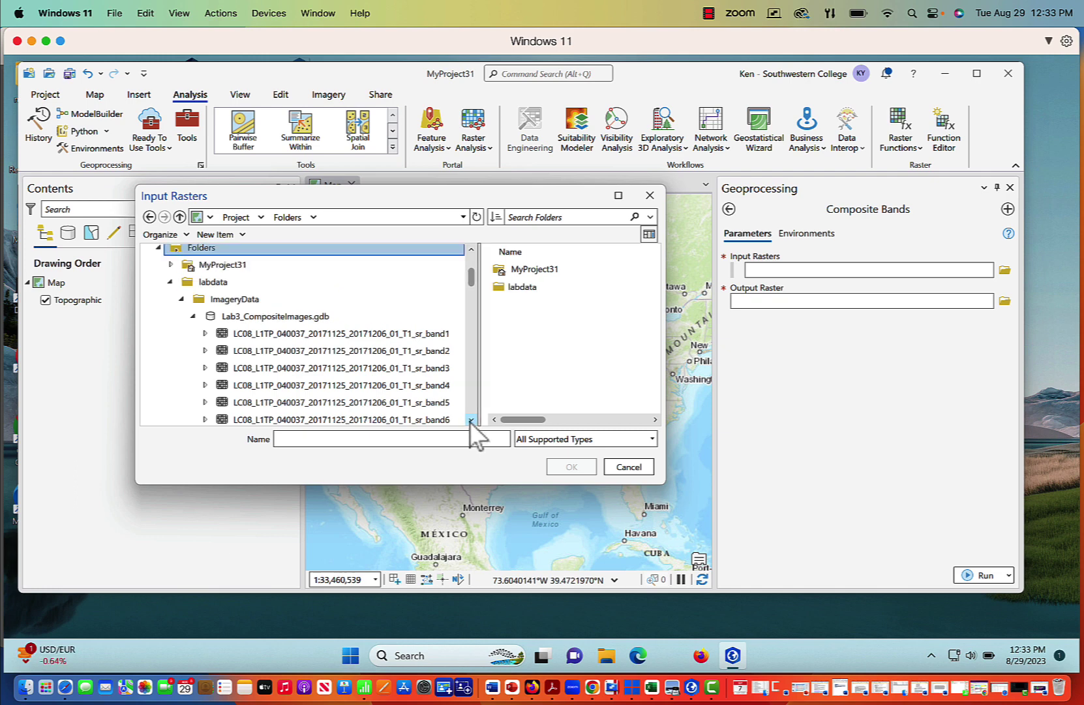
left_click(470, 421)
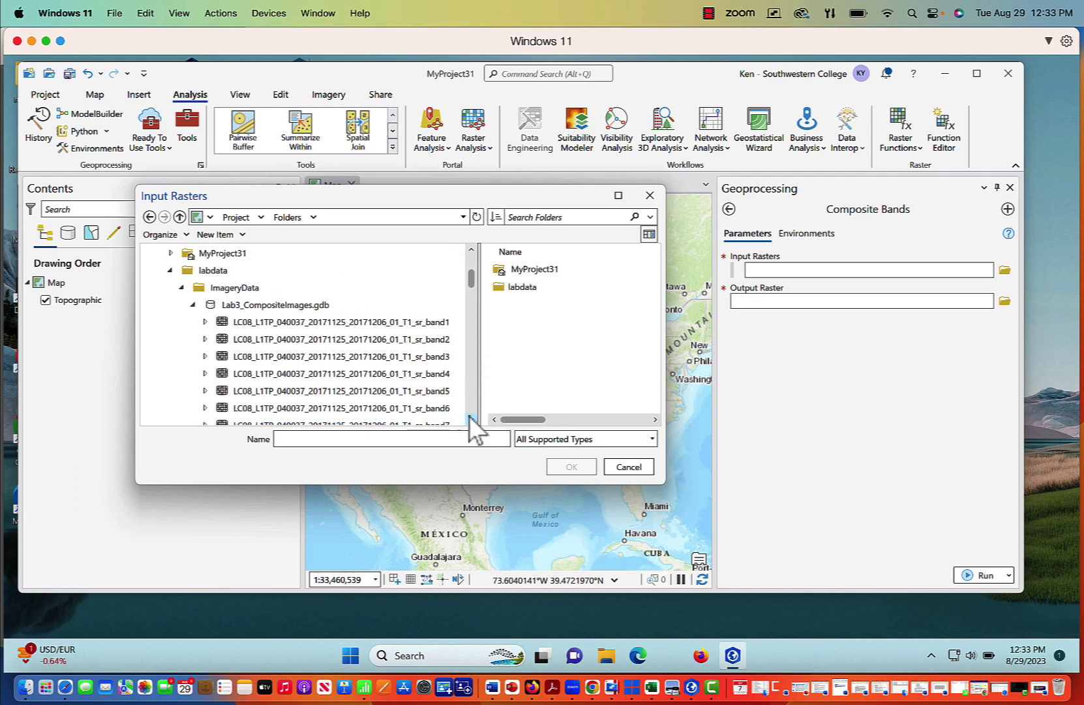
left_click(470, 422)
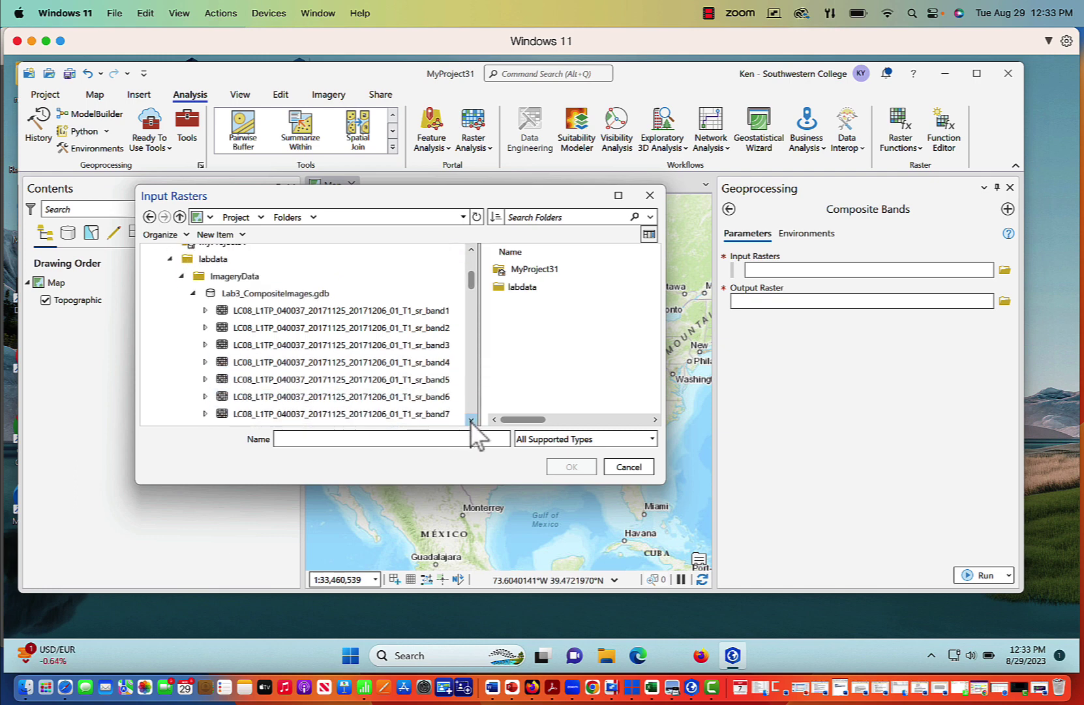
left_click(274, 294)
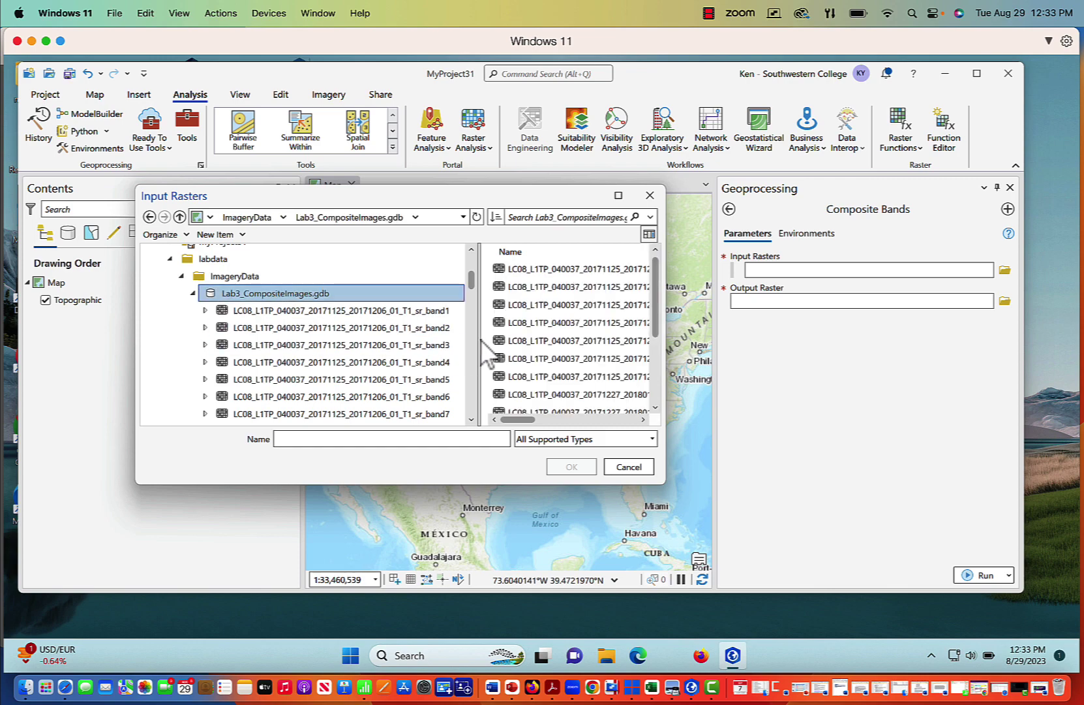
left_click_drag(480, 337, 298, 335)
Select sr_band1 through sr_band7 of the 20171125 scene and confirm them as inputs.
left_click(584, 268)
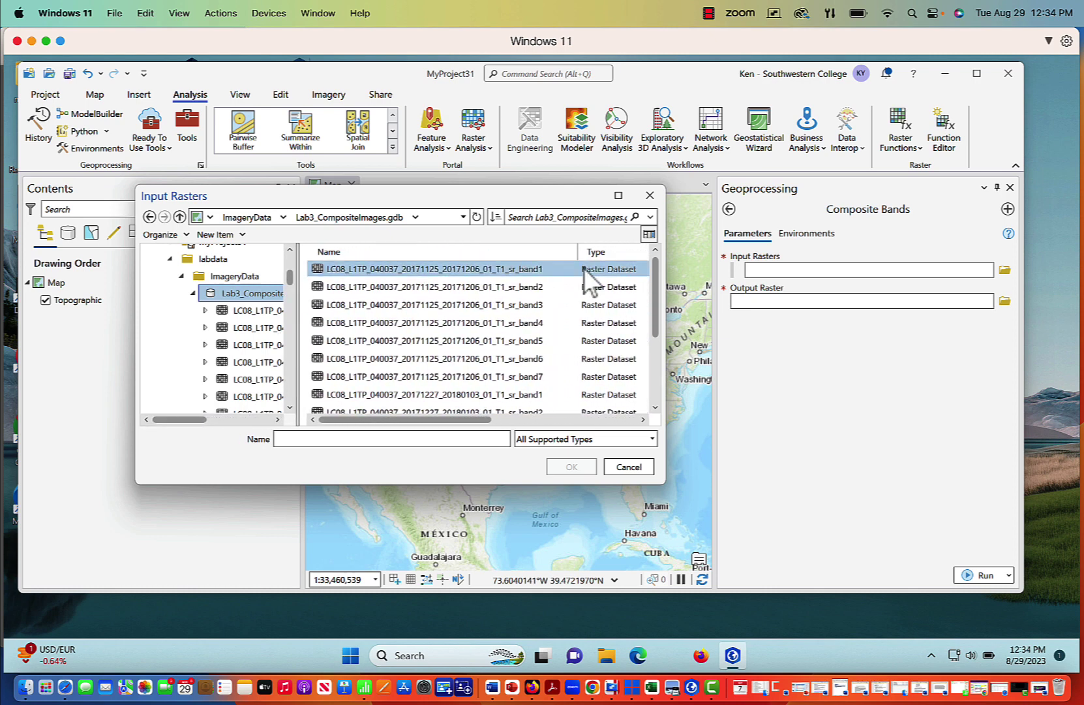
left_click_drag(586, 290, 415, 270)
left_click(537, 274)
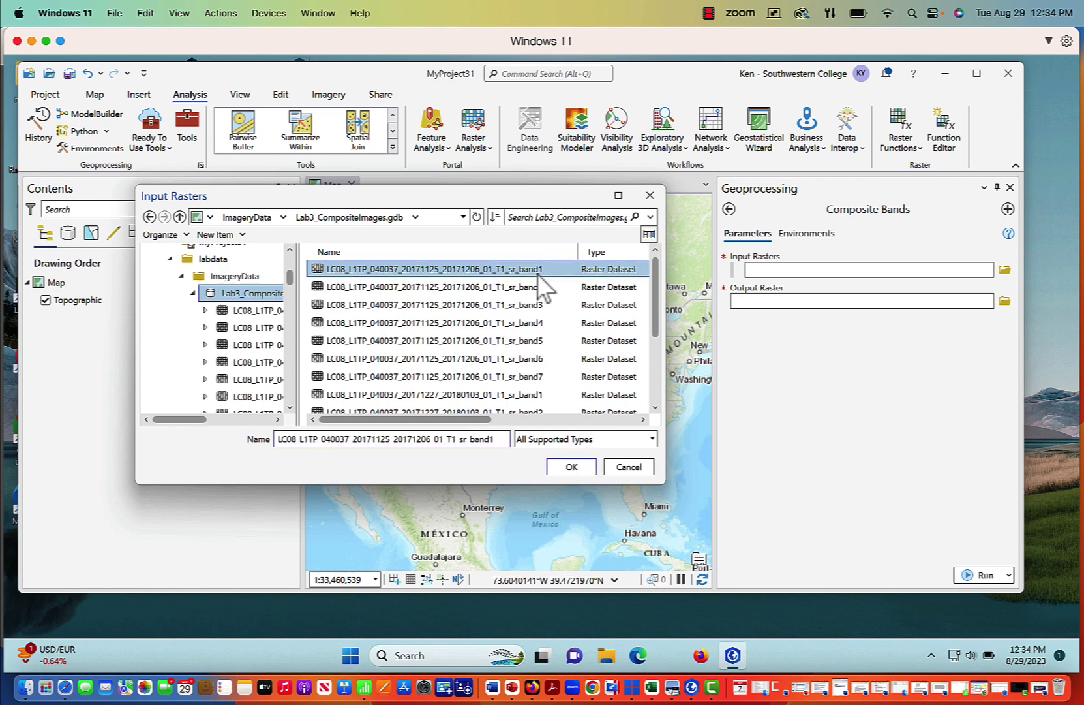
left_click(542, 377, "shift")
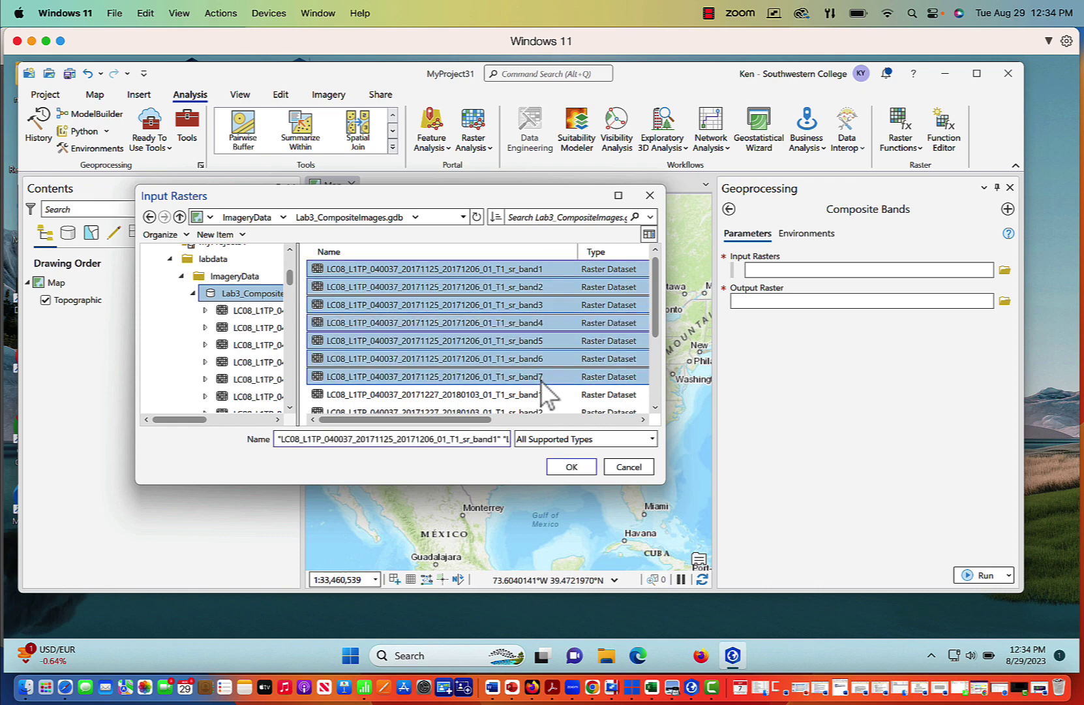
left_click(568, 467)
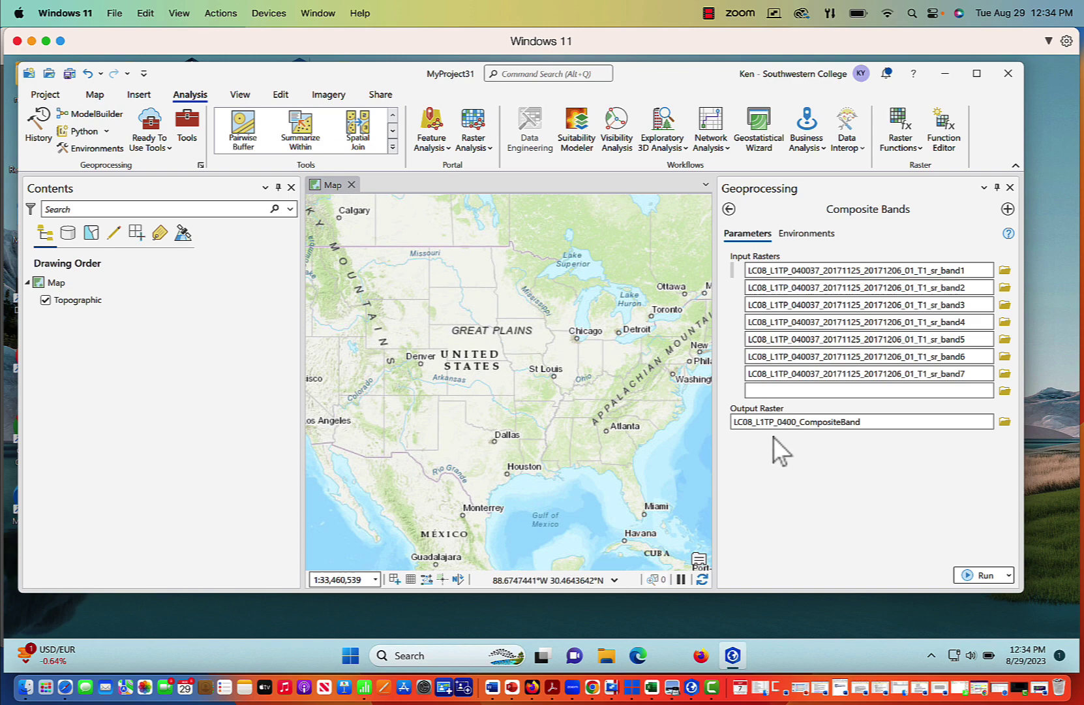
Edit the Output Raster name, deleting the LC08_L1TP_0400_ prefix to leave CompositeBand.
left_click(907, 422)
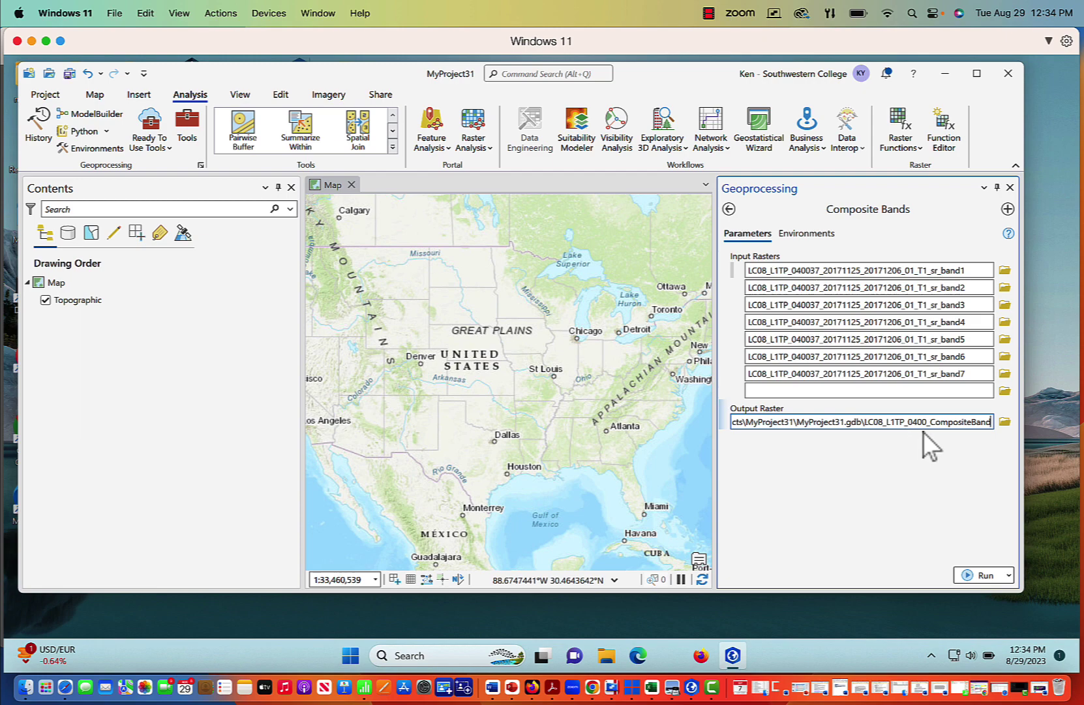
key("Left")
key("Left")
key("Left")
key("Left")
key("Left")
key("Left")
key("Left")
key("Left")
key("Left")
key("Left")
key("Left")
key("Left")
key("Left")
key("Left")
key("Left")
key("Left")
key("Right")
key("Right")
key("Right")
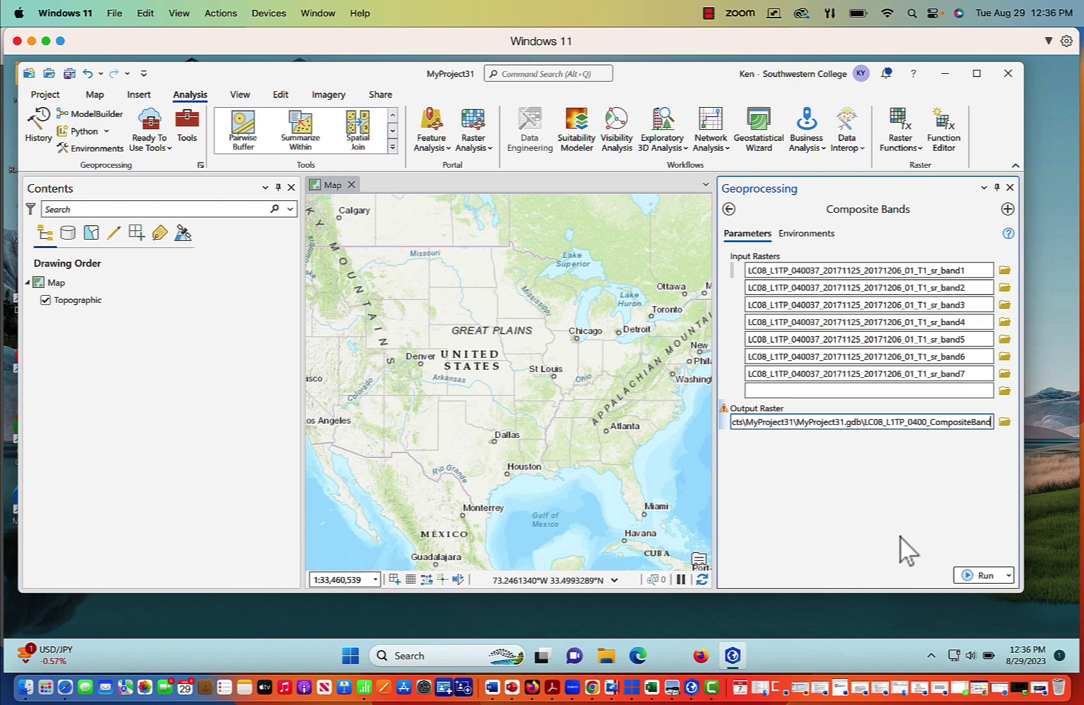
left_click(930, 423)
key("BackSpace")
key("BackSpace")
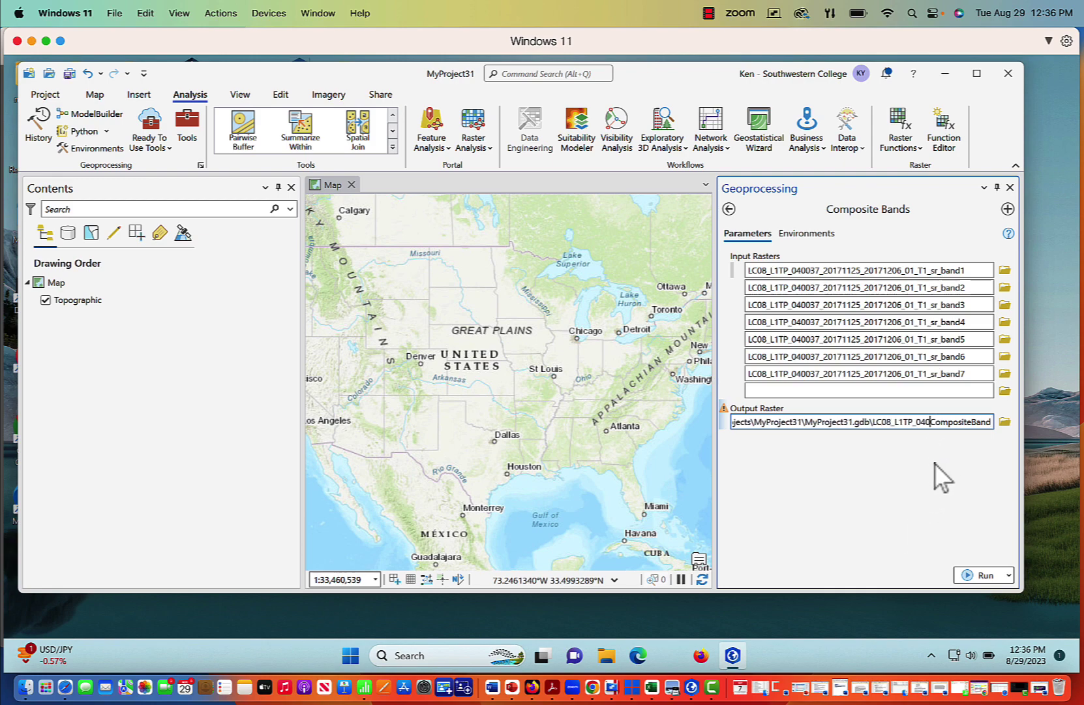
key("BackSpace")
key("BackSpace")
key("BackSpace")
key("BackSpace")
key("BackSpace")
key("BackSpace")
key("BackSpace")
key("BackSpace")
key("BackSpace")
key("BackSpace")
key("BackSpace")
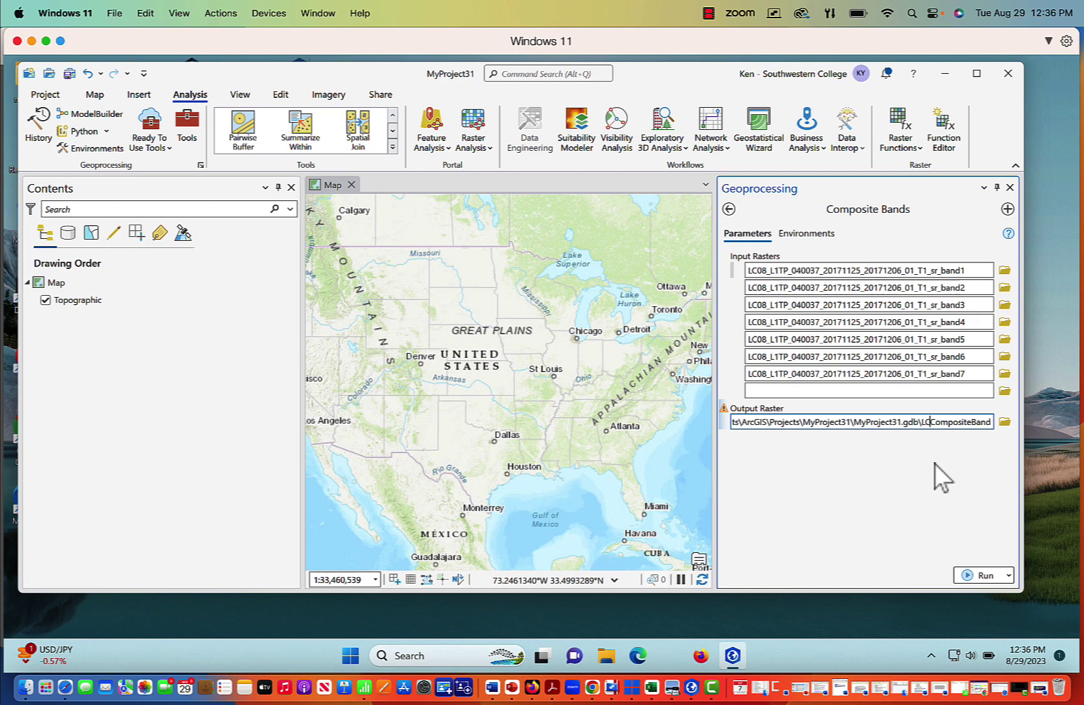
key("BackSpace")
key("BackSpace")
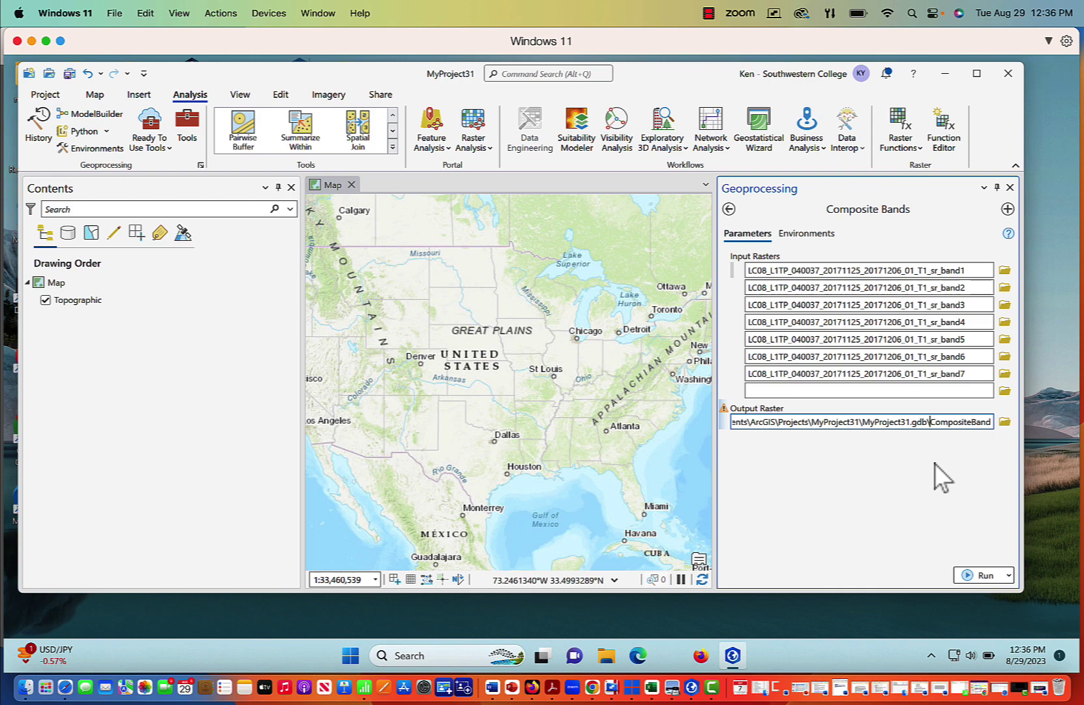
key("Right")
key("Right")
key("Right")
key("Right")
key("End")
Run Composite Bands to build the seven-band CompositeBand raster.
left_click(978, 575)
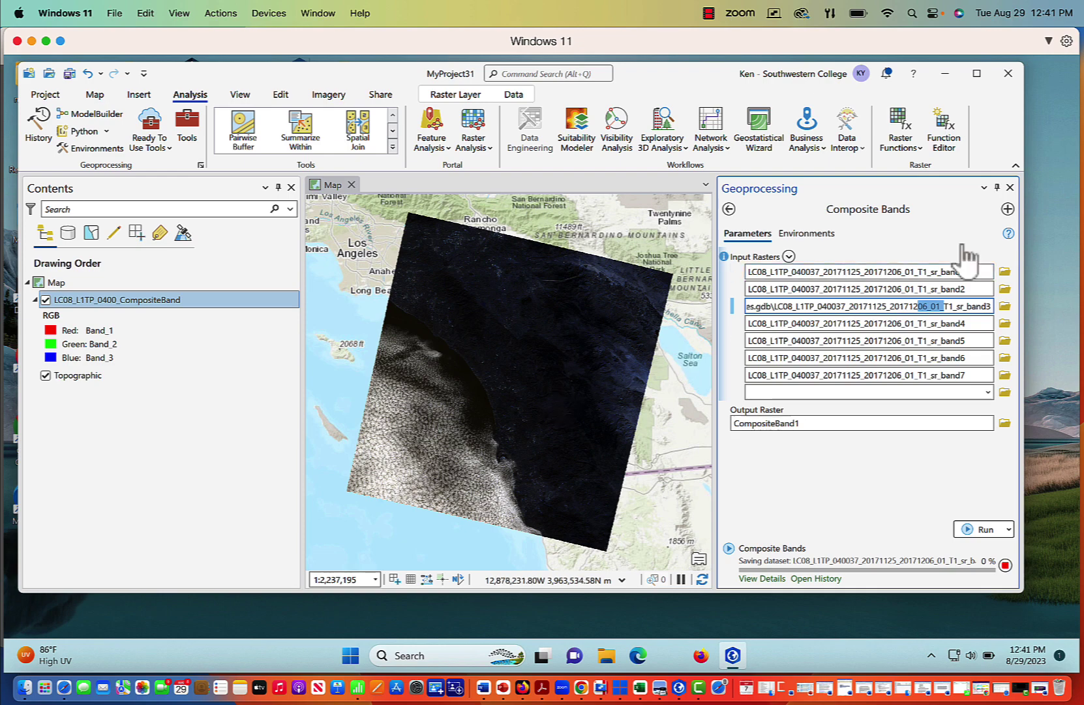
Close Geoprocessing and open Custom Band Combination from the Raster Layer tab's Band Combination list.
left_click(1011, 188)
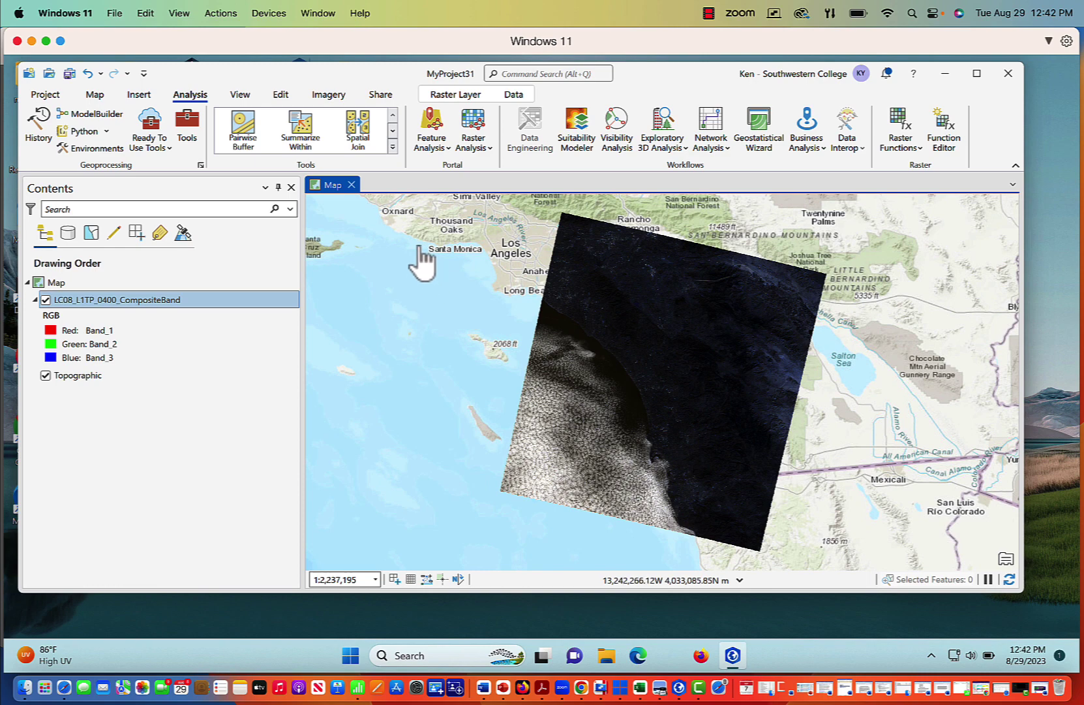
left_click(330, 95)
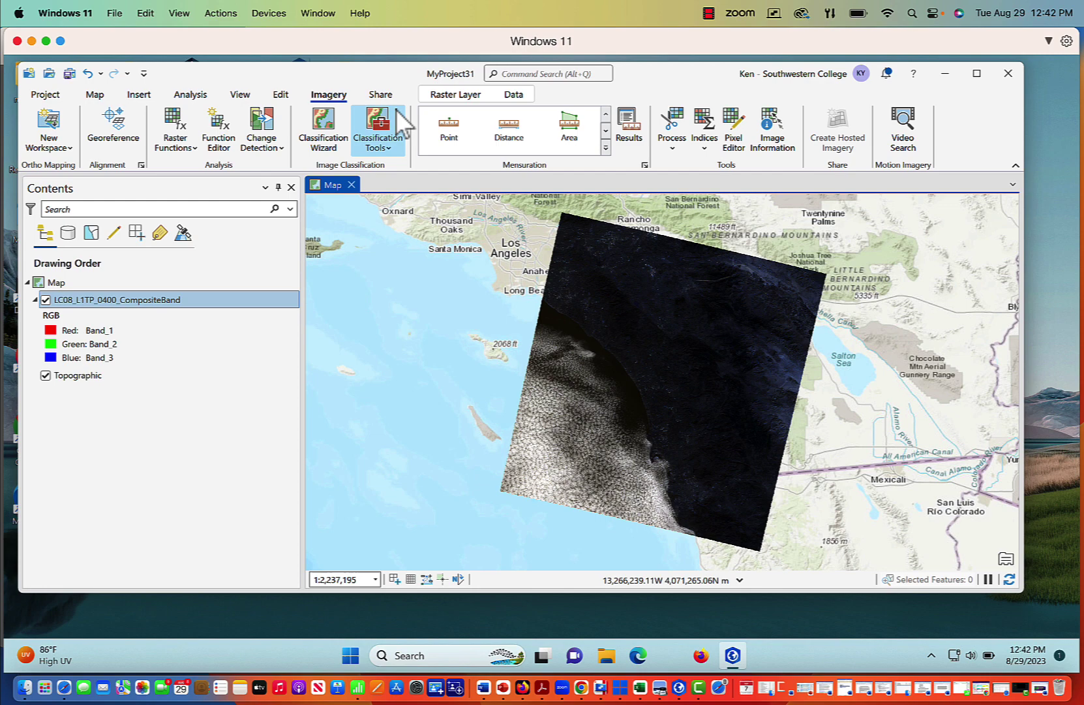
left_click(457, 95)
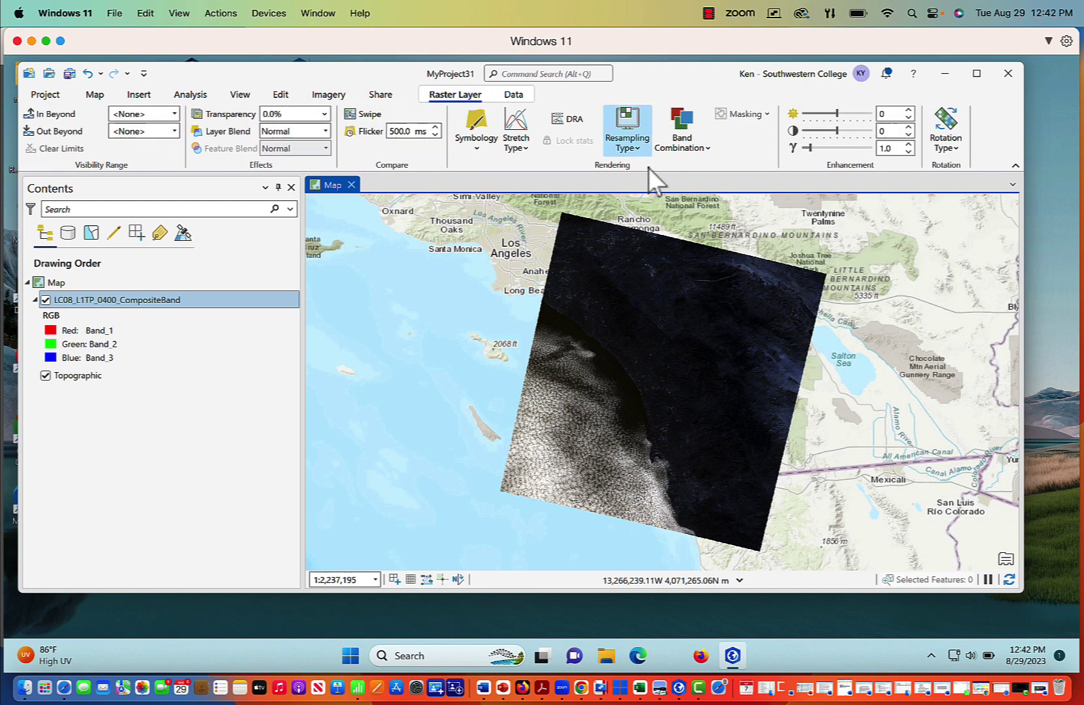
left_click(707, 154)
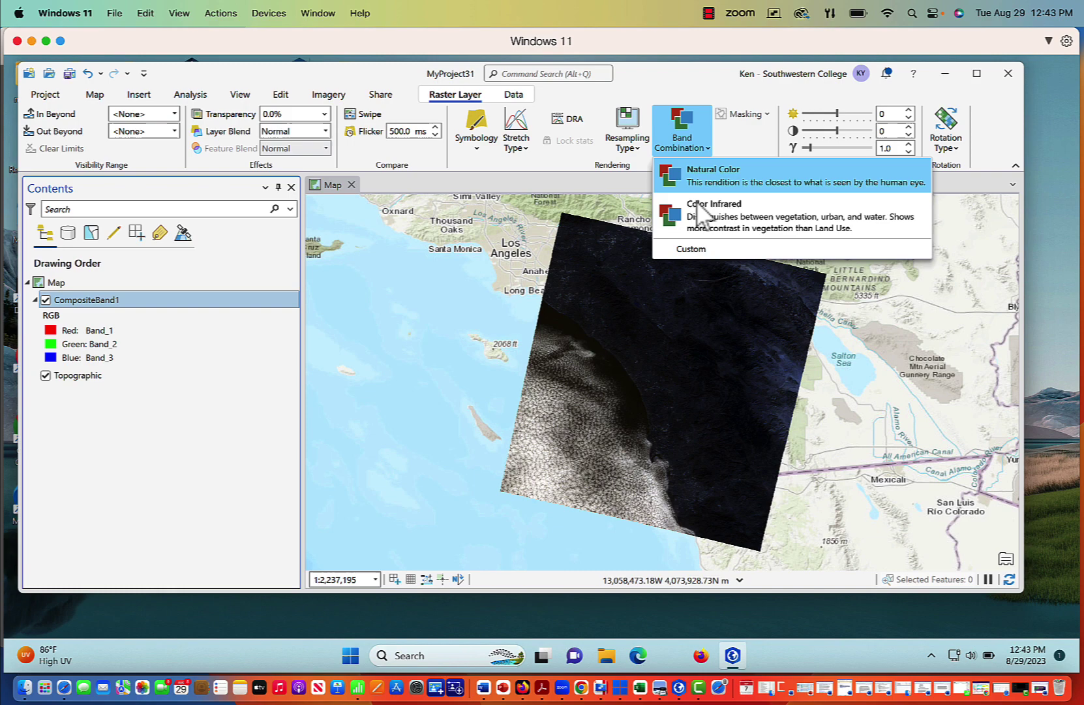
left_click(695, 249)
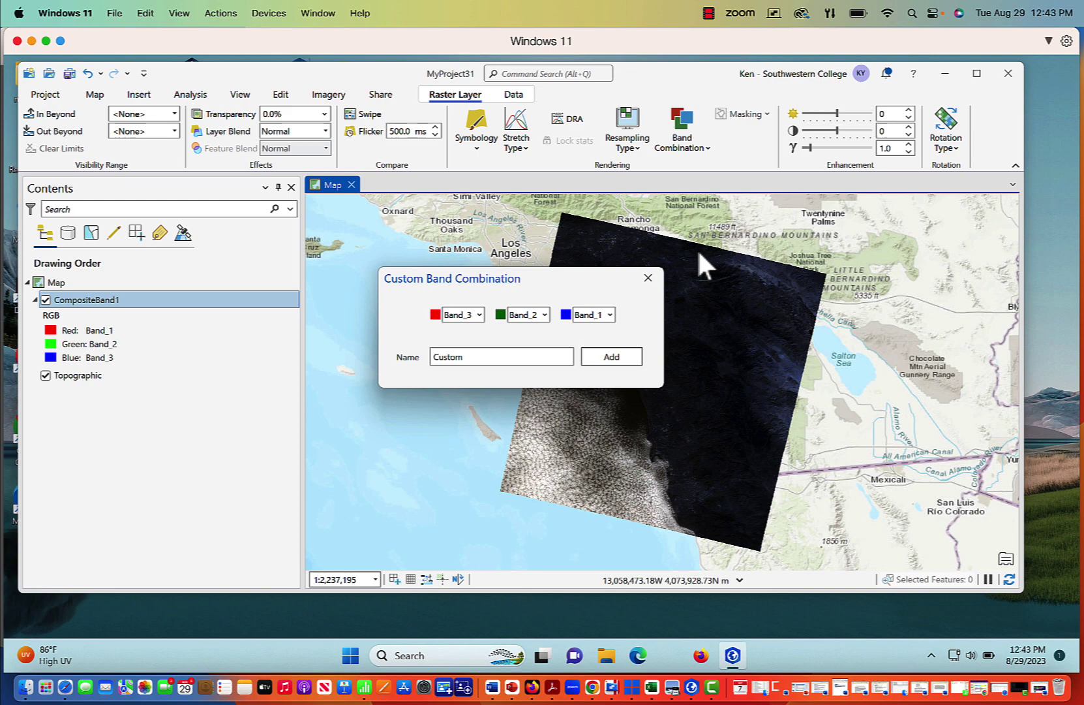
left_click(479, 315)
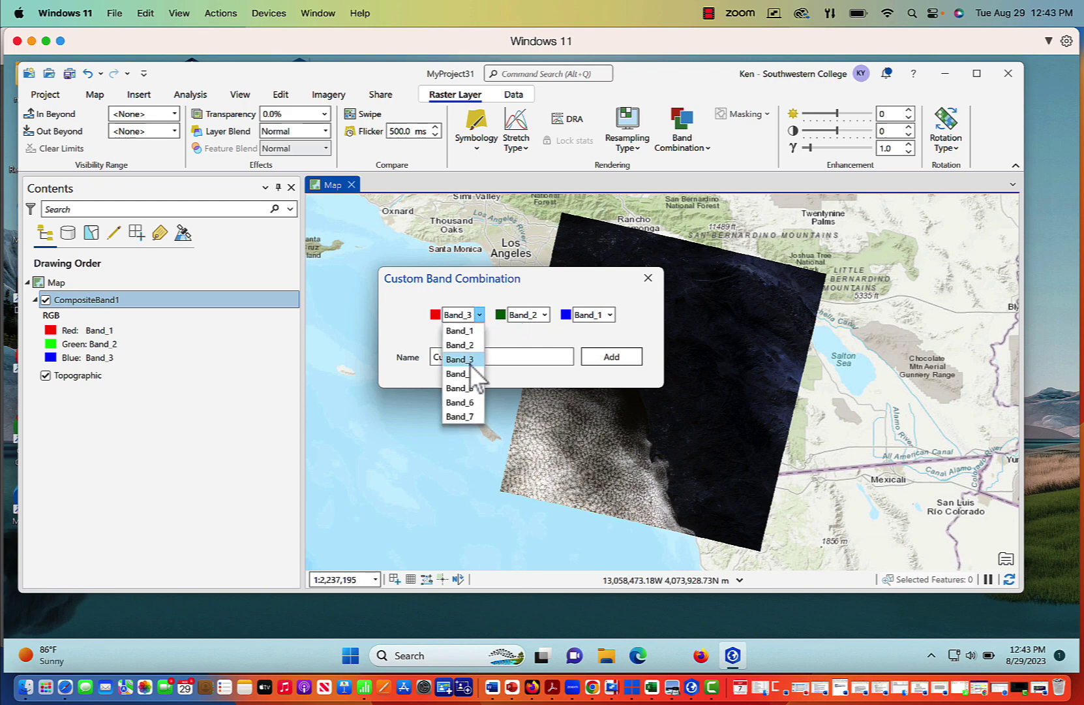
left_click(479, 315)
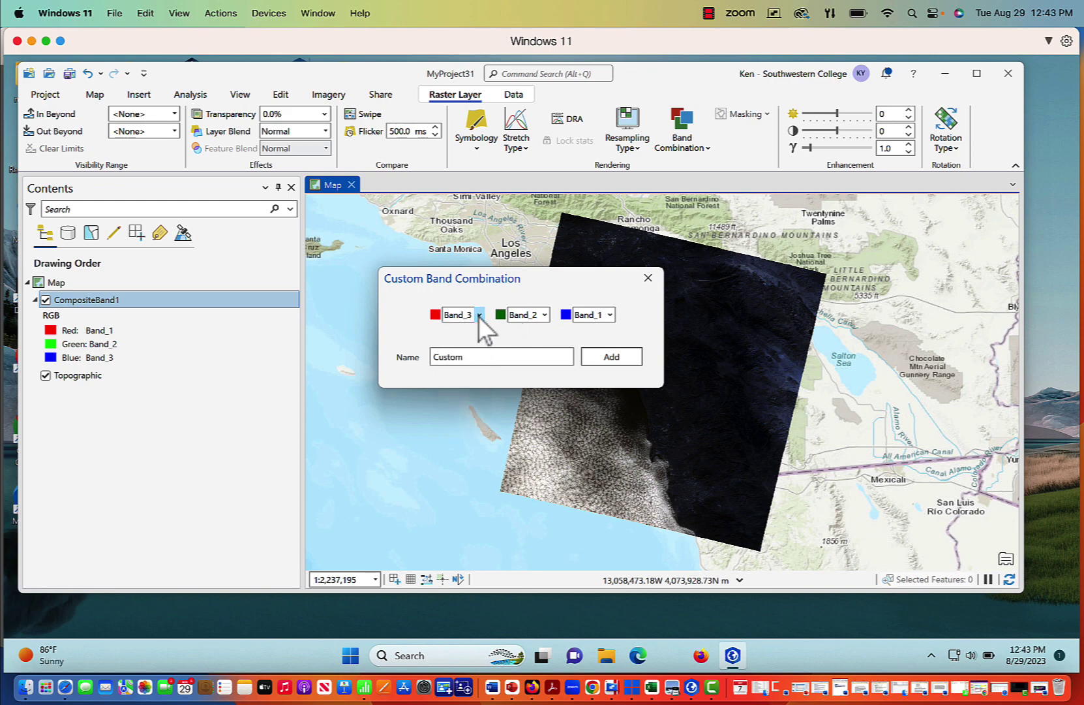
left_click(672, 686)
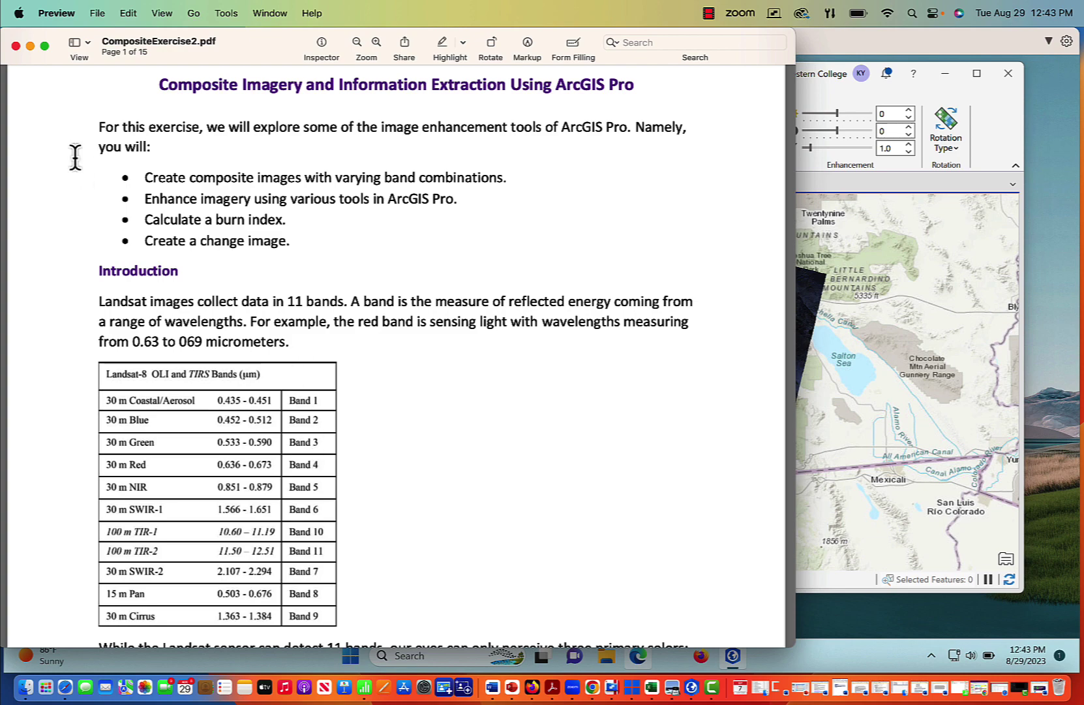
left_click(30, 45)
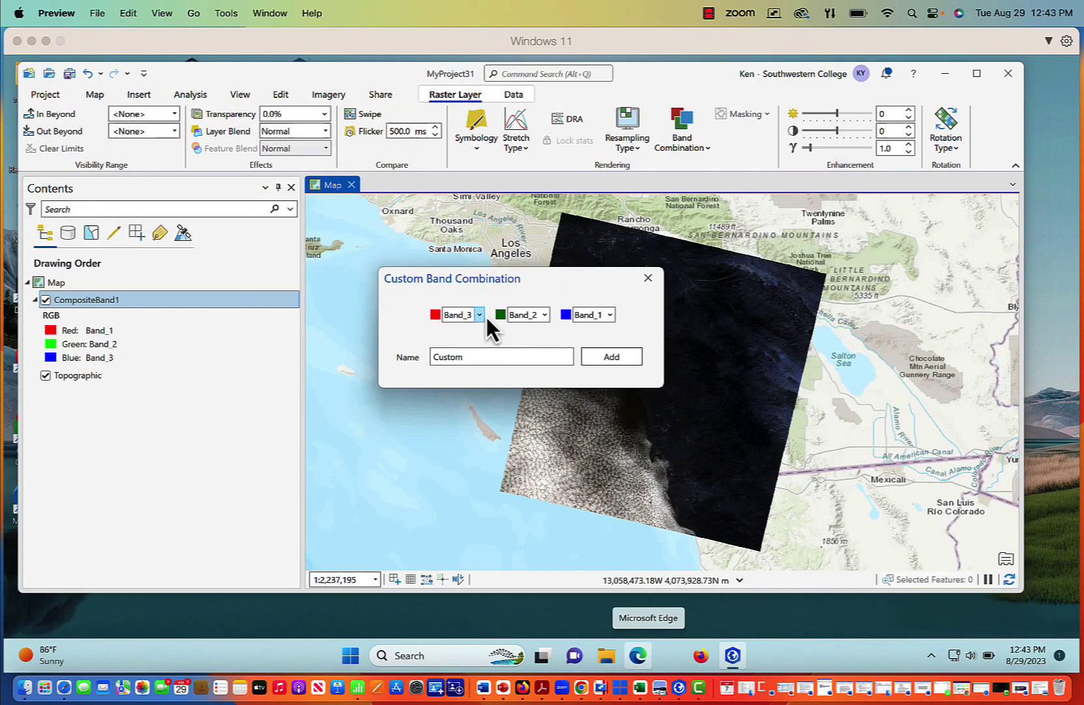
Set Red to Band_4, Green to Band_3, Blue to Band_2, name it NaturalLandsat and add it.
left_click(478, 313)
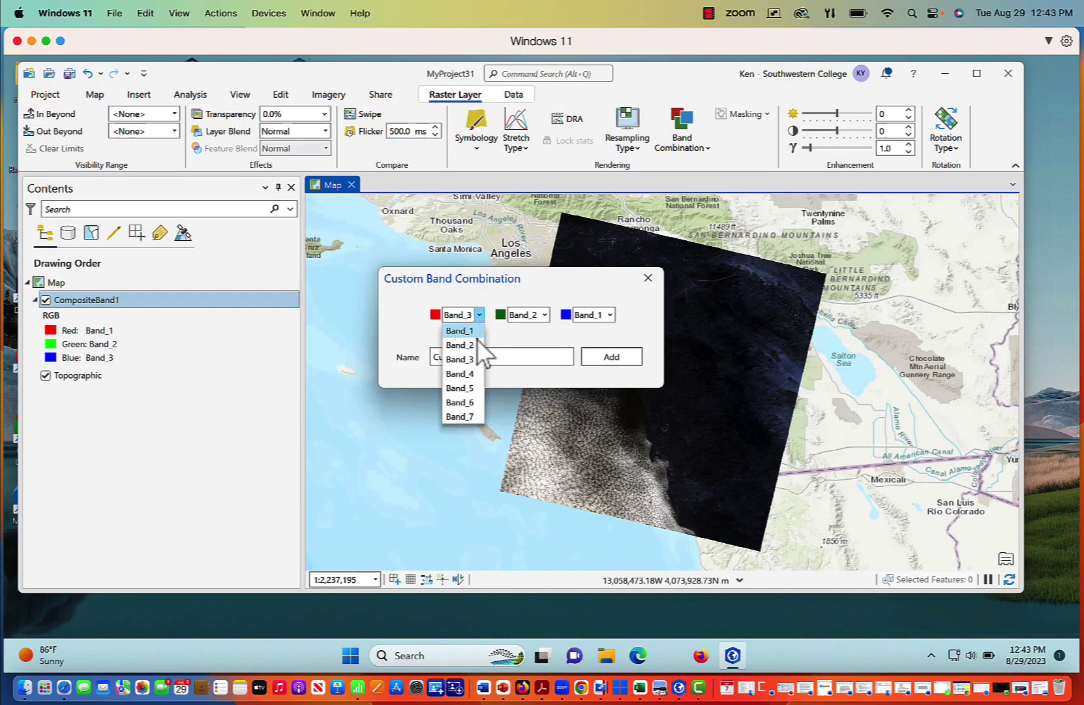
left_click(472, 373)
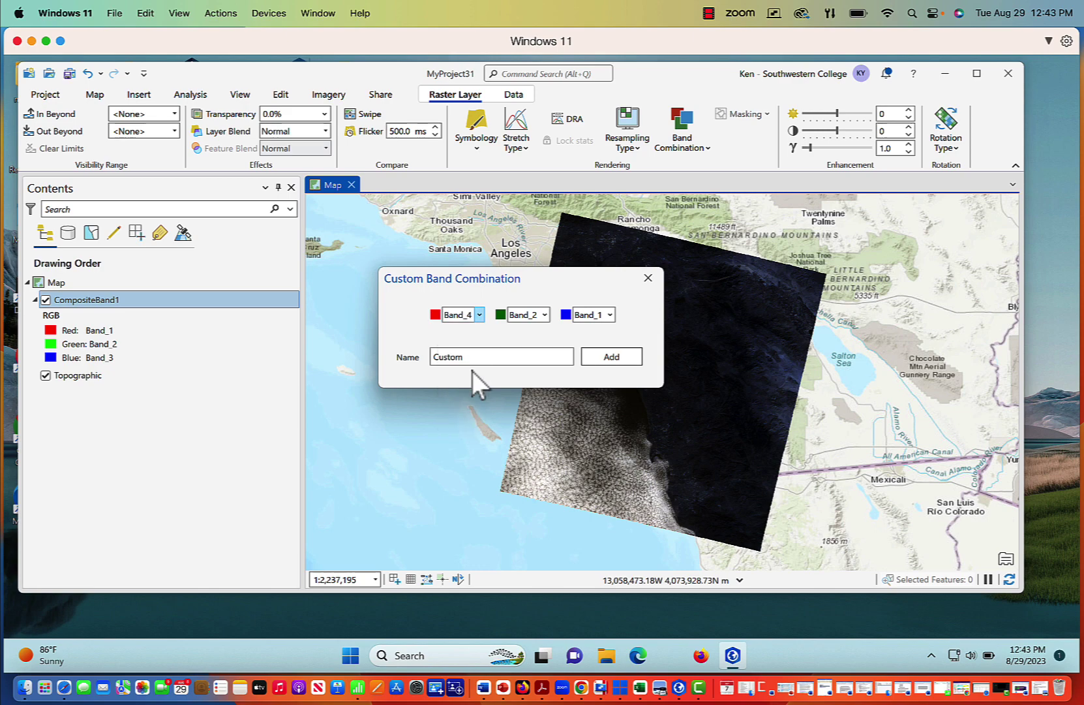
left_click(545, 315)
left_click(540, 359)
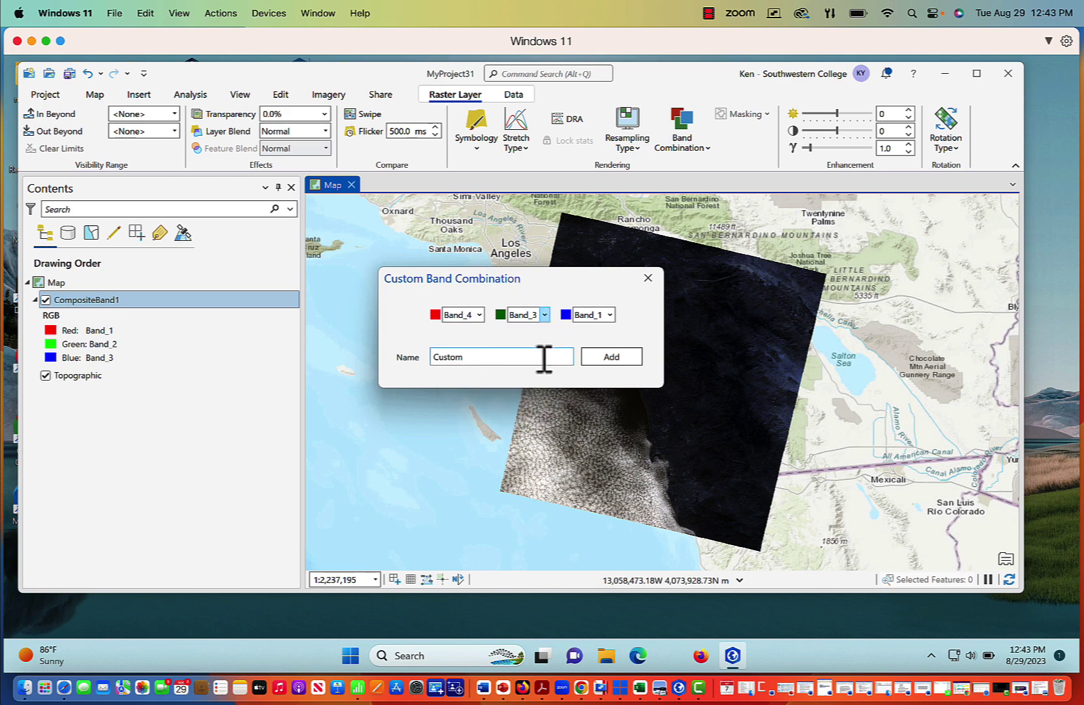
left_click(609, 316)
left_click(605, 345)
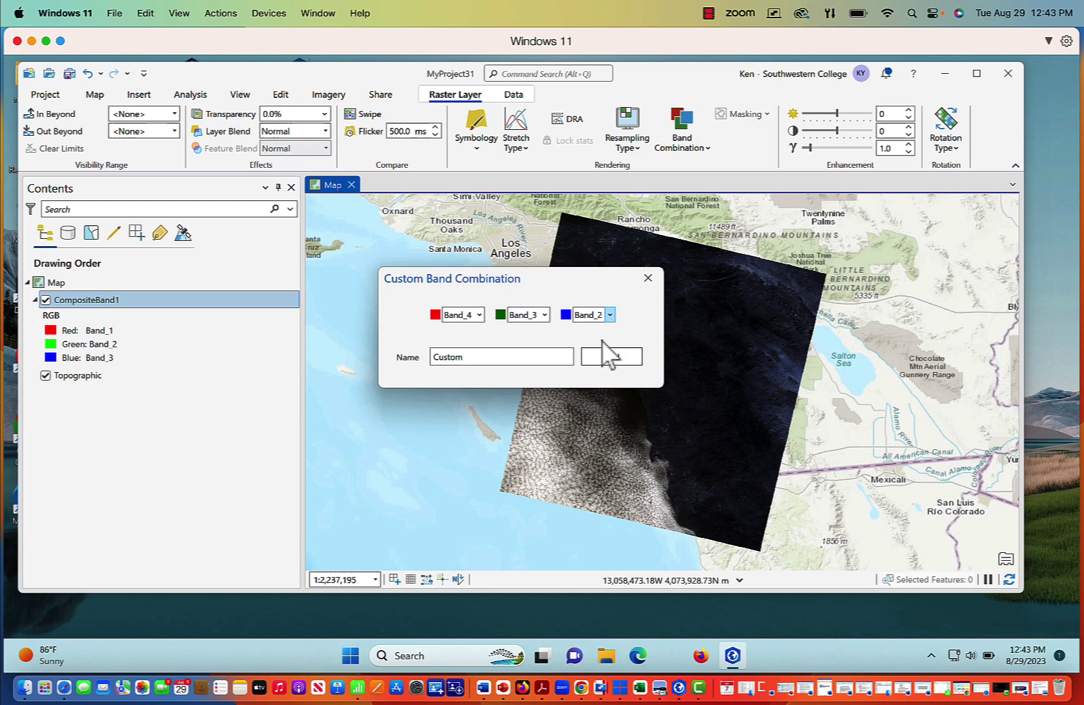
left_click_drag(477, 353, 408, 356)
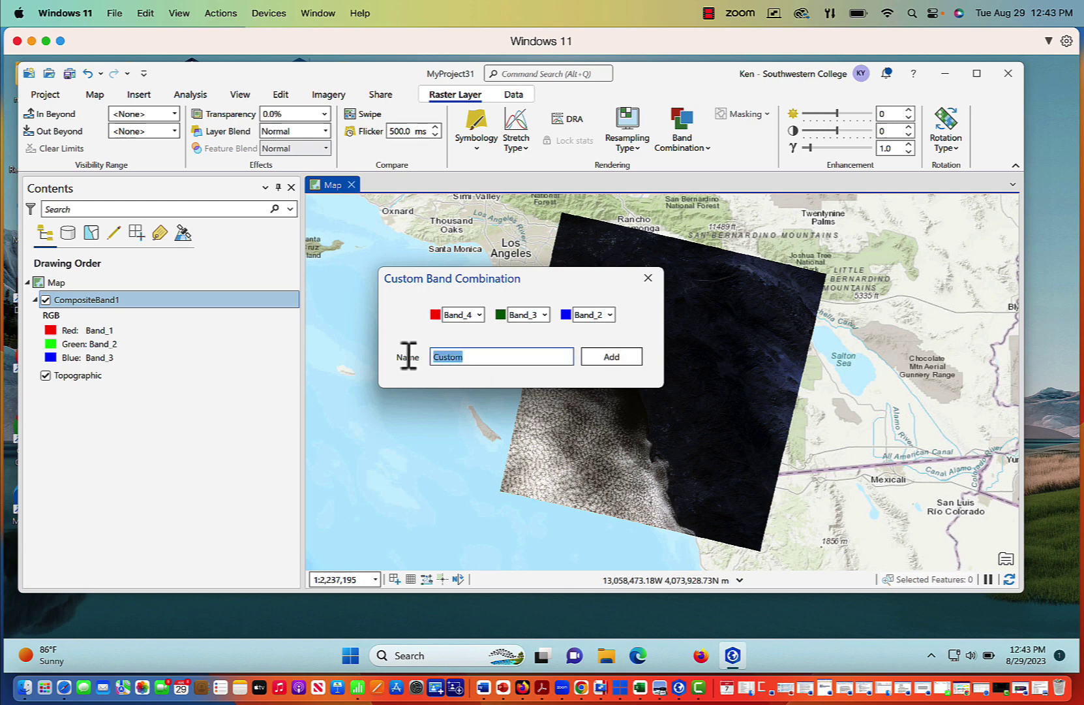
type("NaturalLandsat")
left_click(610, 359)
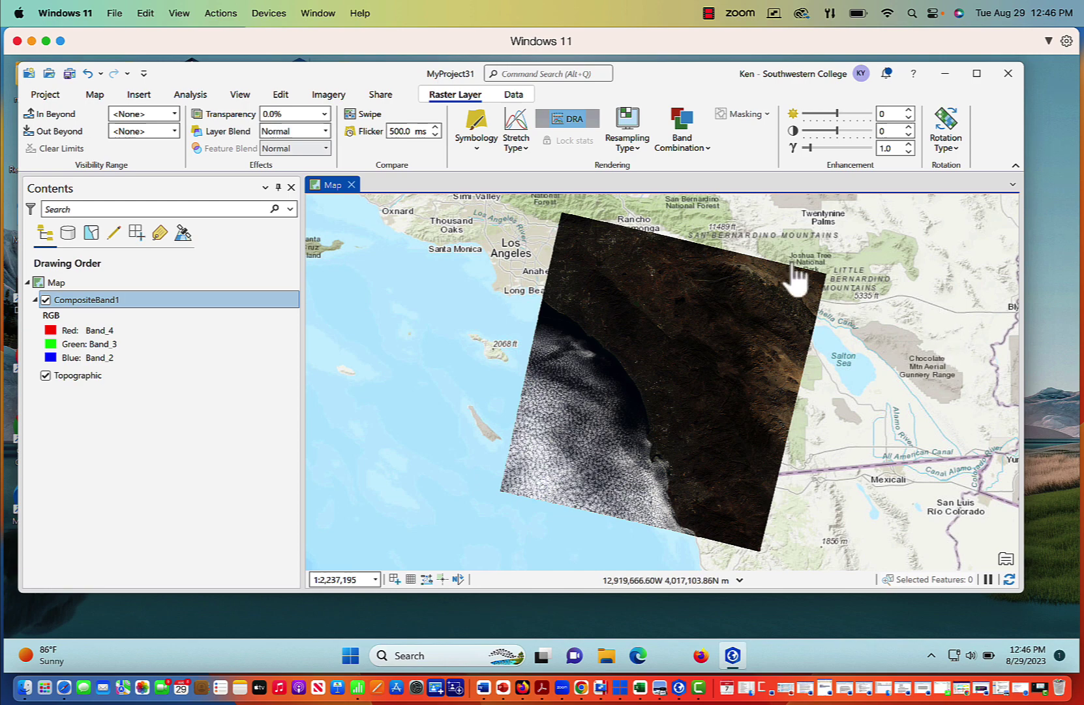
Set the composite layer's resampling type to Bilinear.
left_click(639, 150)
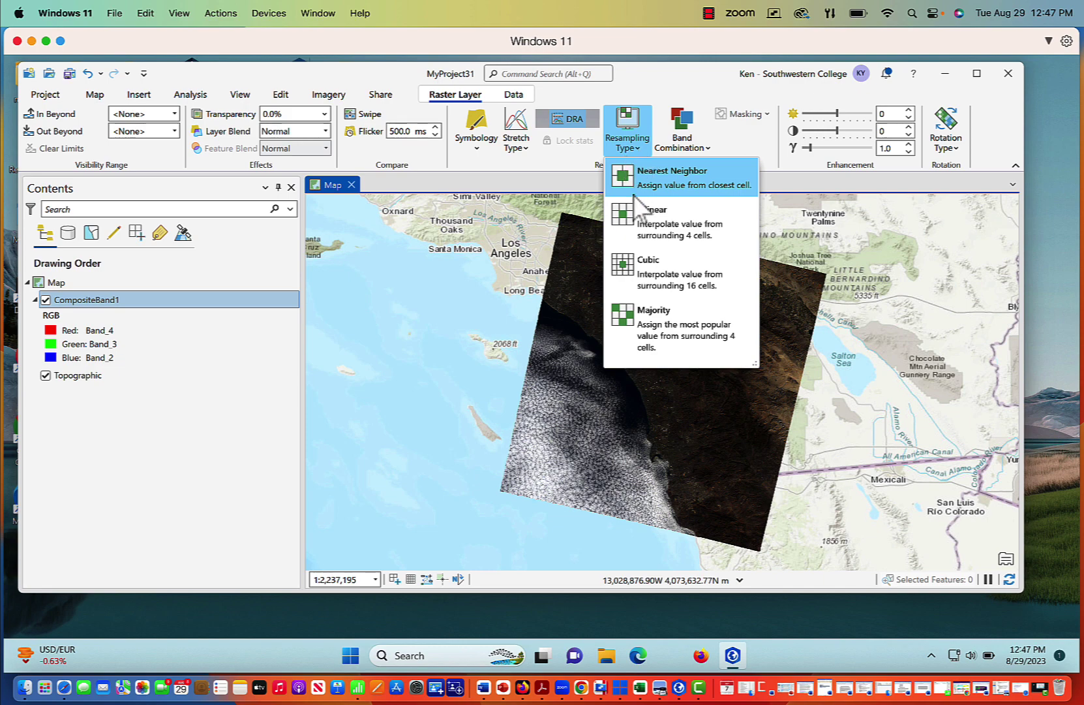
left_click(639, 215)
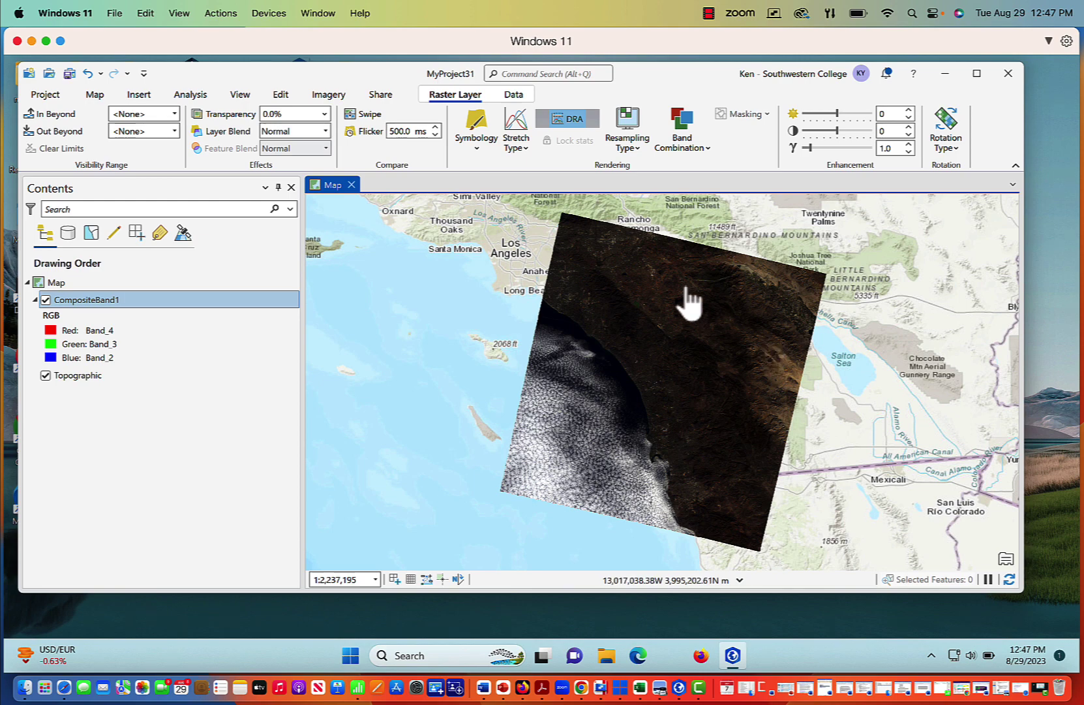
left_click(522, 148)
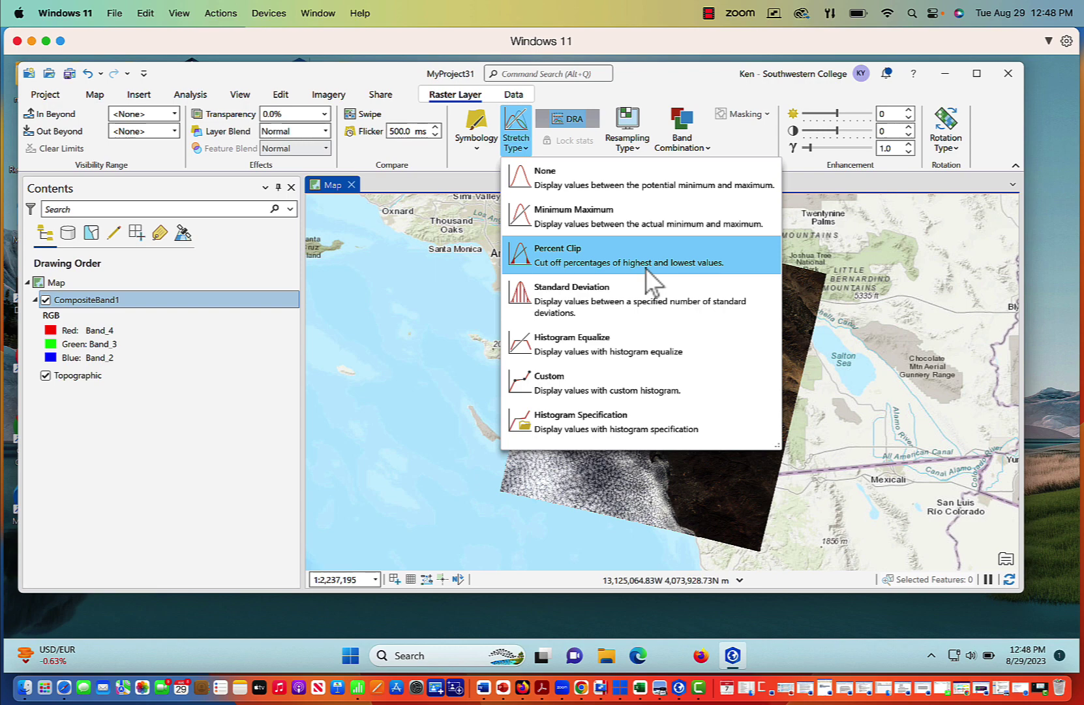
Preview a Standard Deviation stretch on CompositeBand1, then switch back to Percent Clip.
left_click(576, 291)
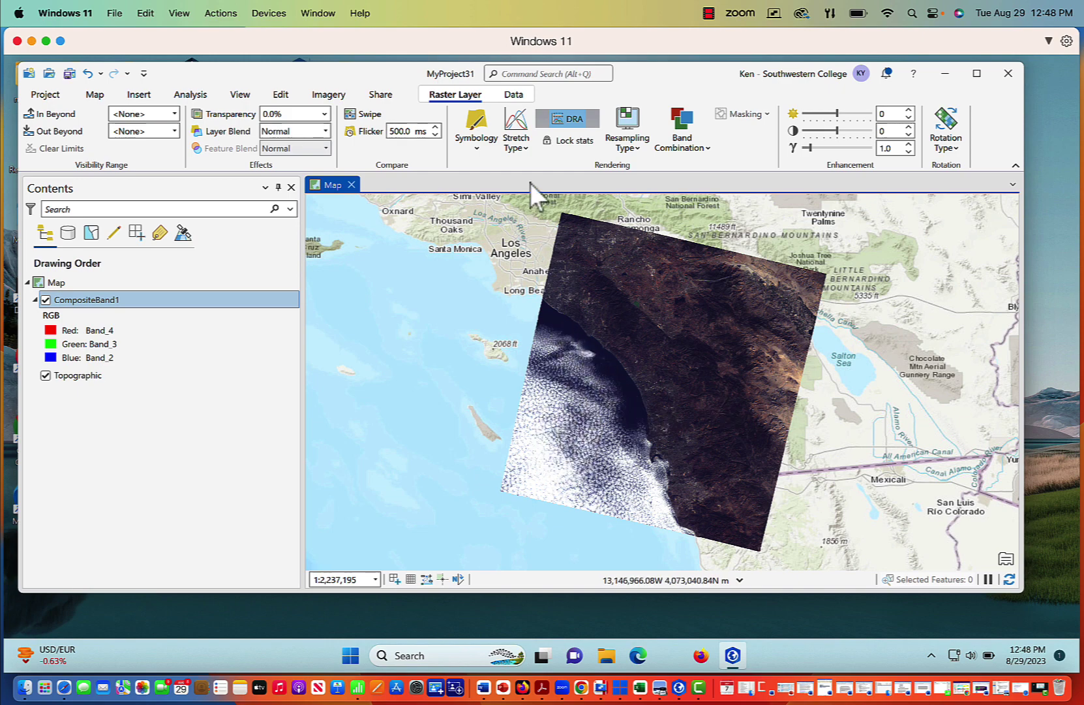
left_click(519, 147)
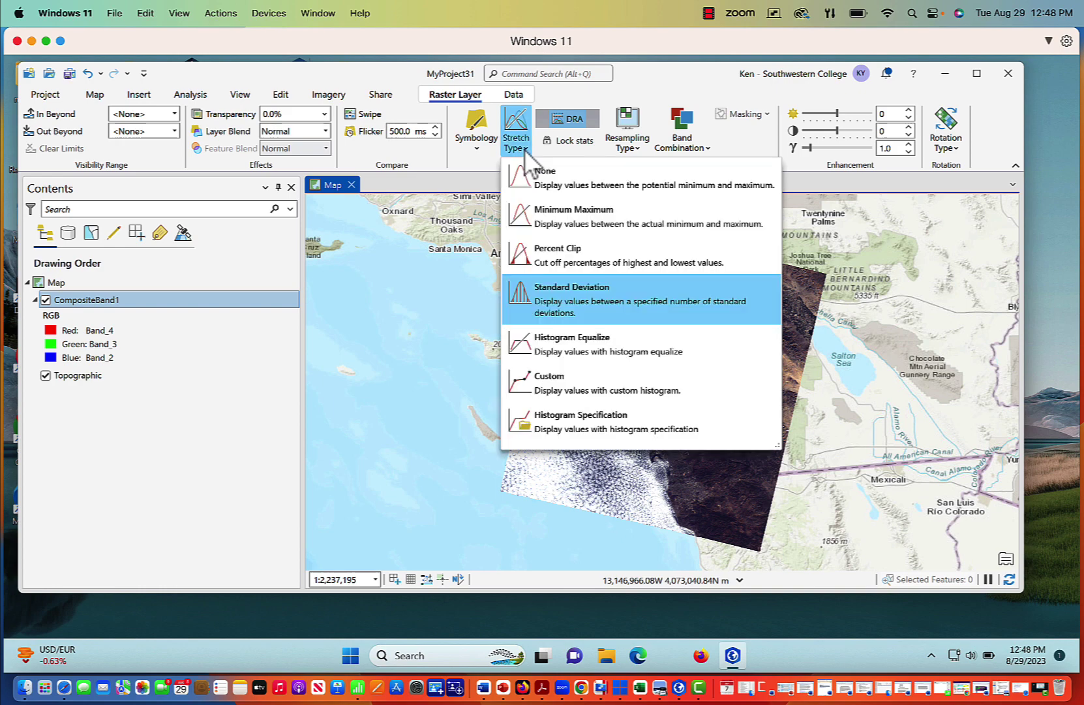
left_click(541, 253)
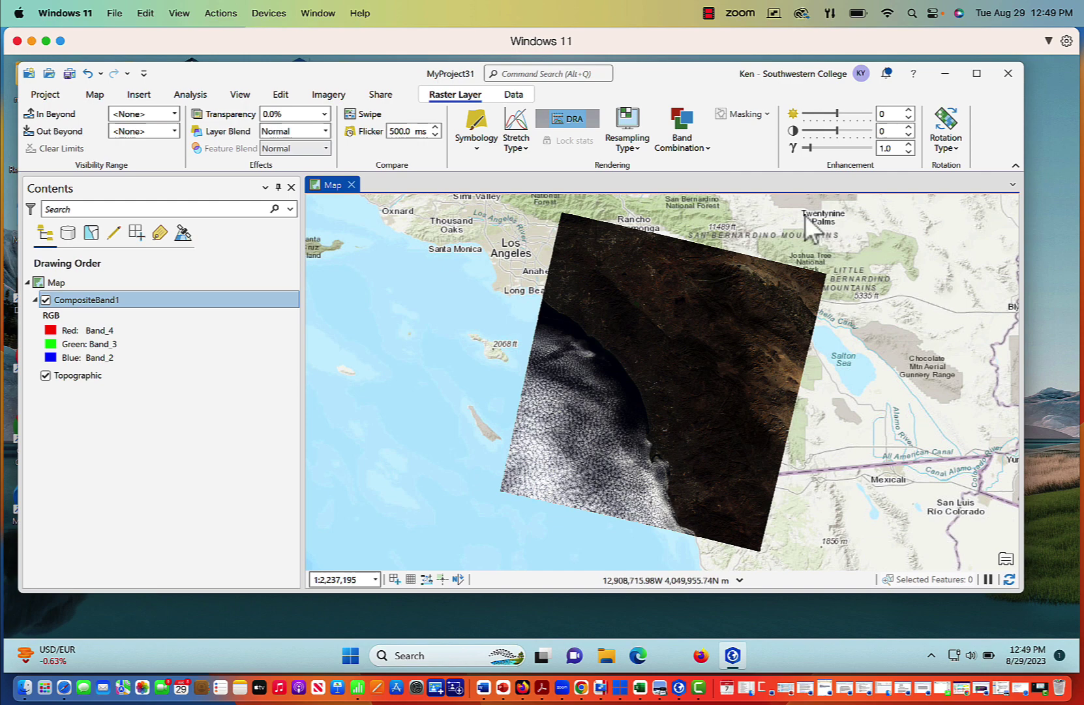
Try a Minimum Maximum stretch, then apply Histogram Equalize to CompositeBand1.
left_click(523, 149)
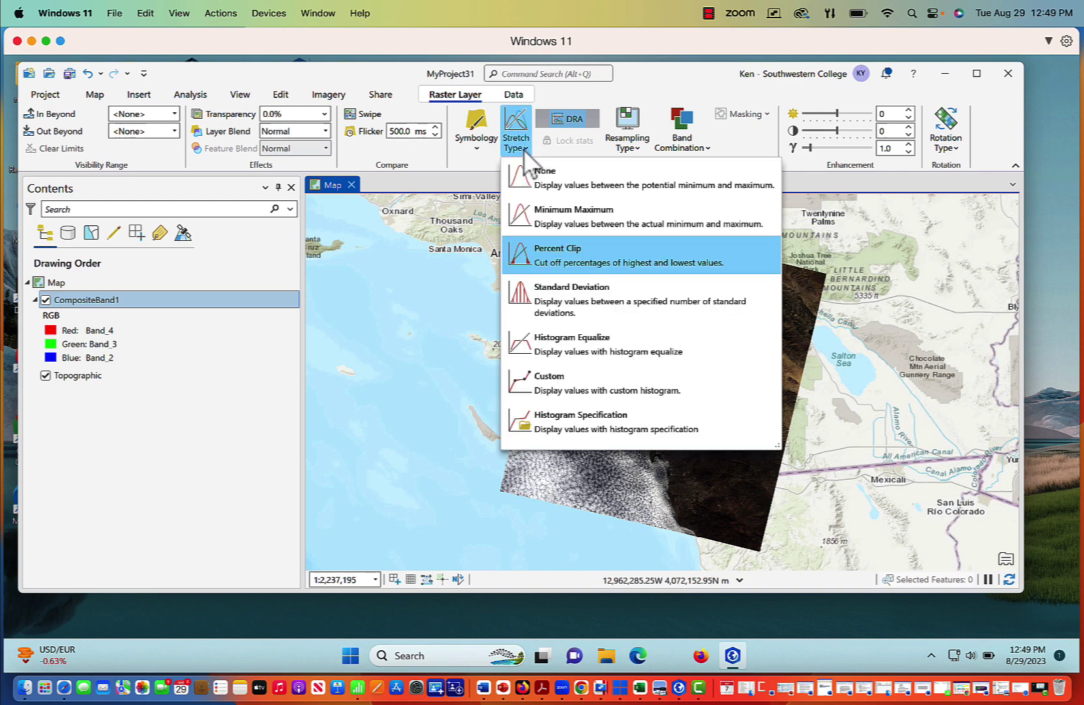
left_click(548, 219)
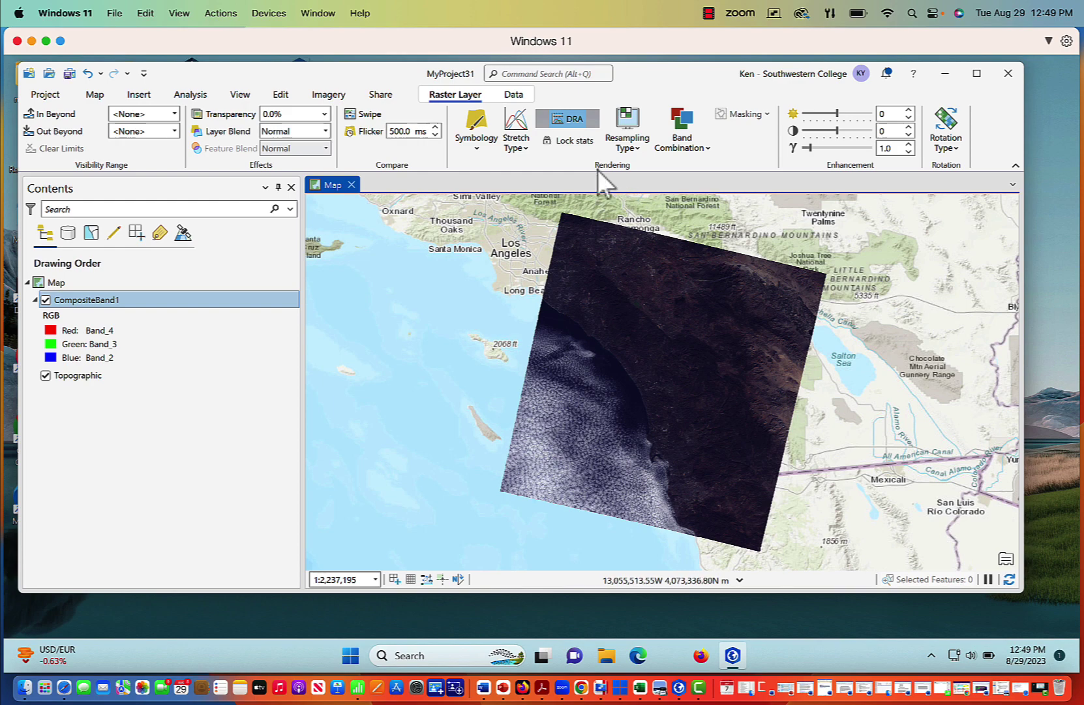
left_click(524, 148)
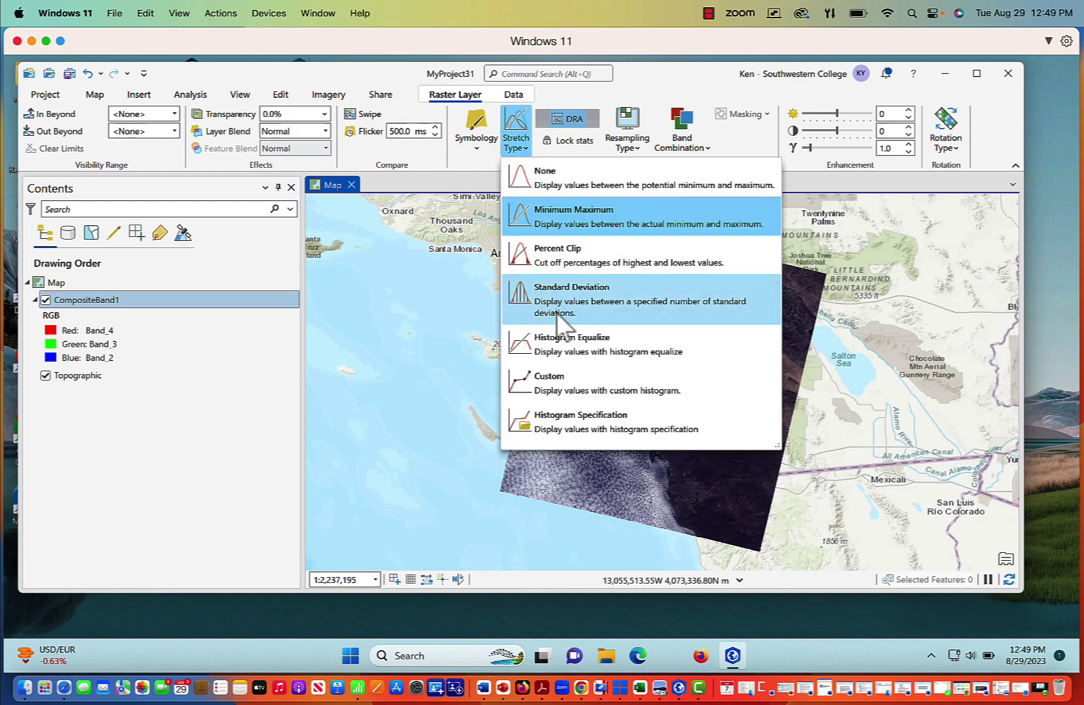
left_click(555, 338)
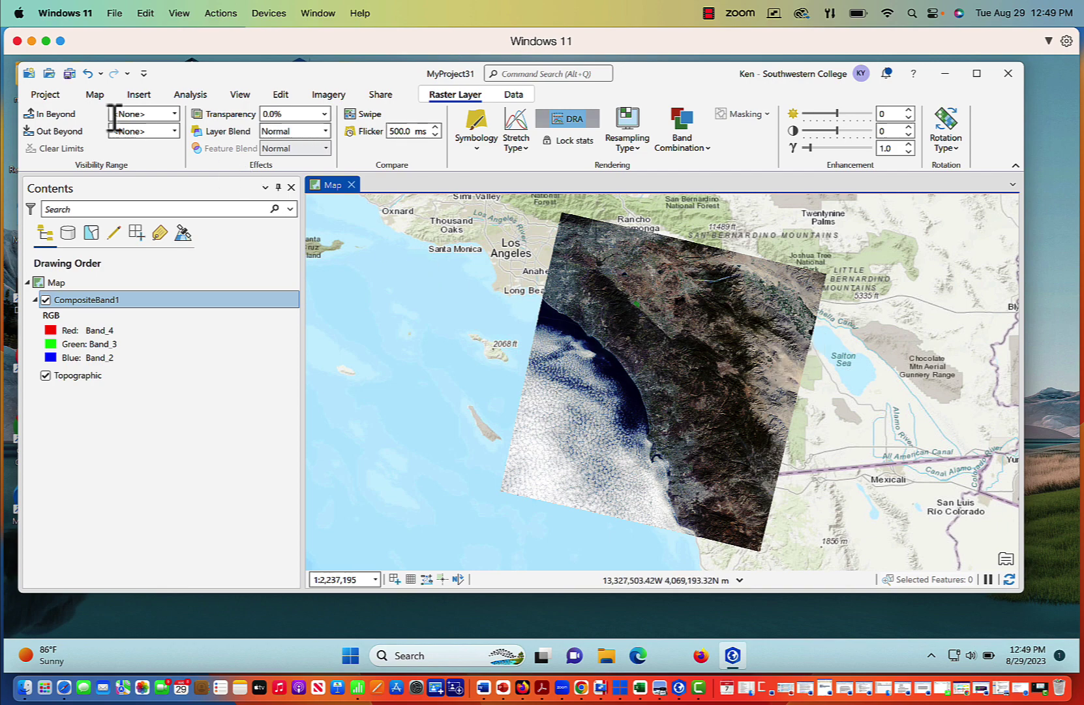
Zoom in three fixed steps and pan to the coastline near the Salton Sea.
left_click(95, 94)
left_click(163, 130)
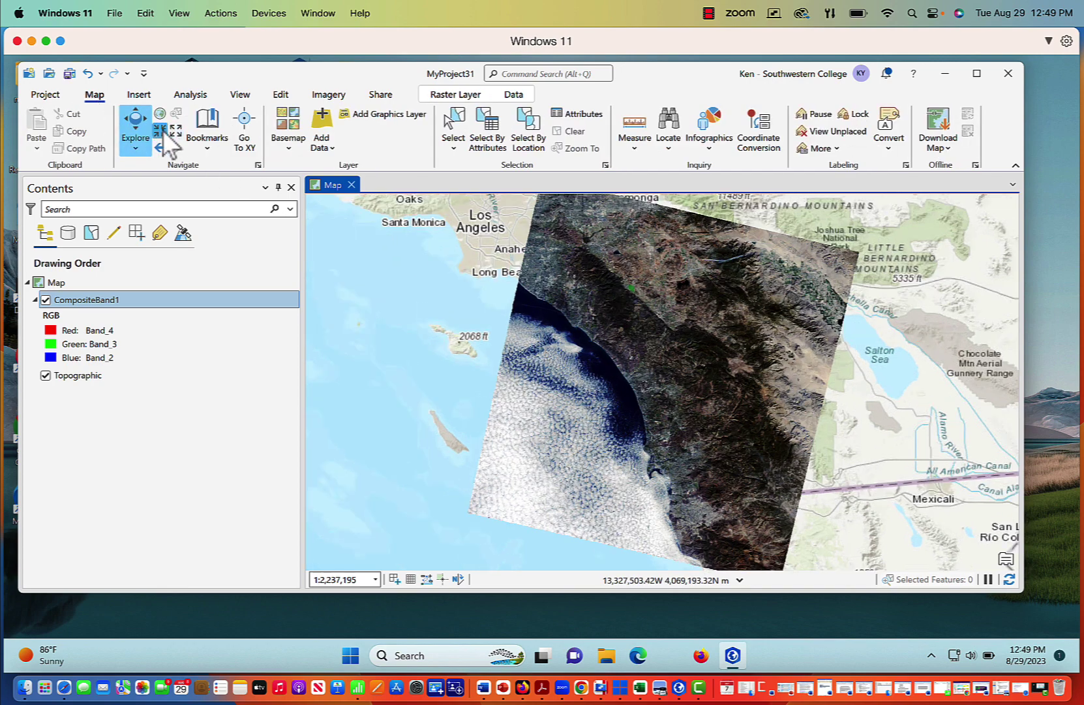
left_click(163, 130)
left_click(162, 130)
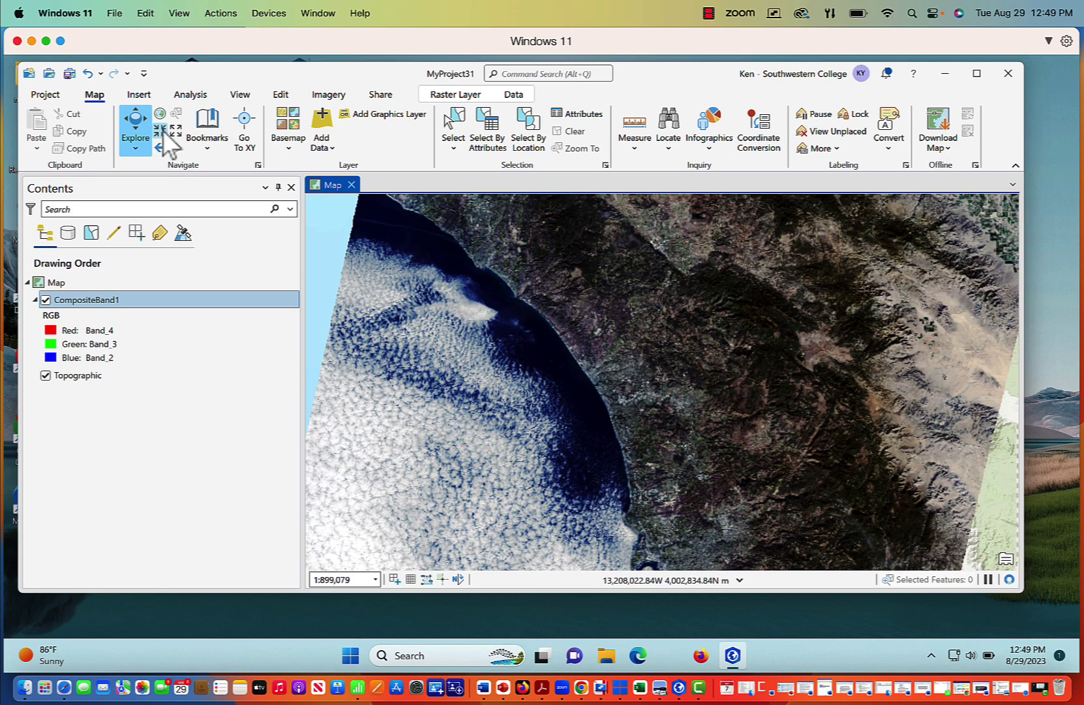
left_click_drag(716, 382, 648, 417)
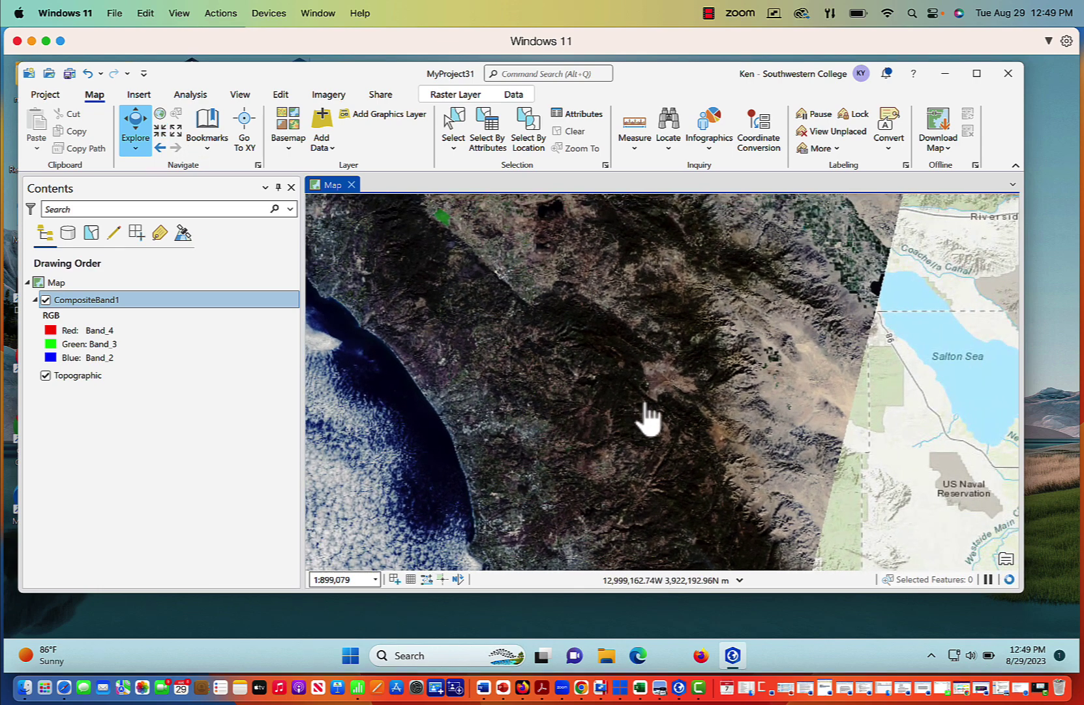
mouse_move(729, 392)
left_mouse_down()
mouse_move(690, 397)
mouse_move(763, 382)
mouse_move(758, 359)
mouse_move(750, 369)
mouse_move(737, 334)
mouse_move(695, 346)
mouse_move(715, 362)
left_mouse_up()
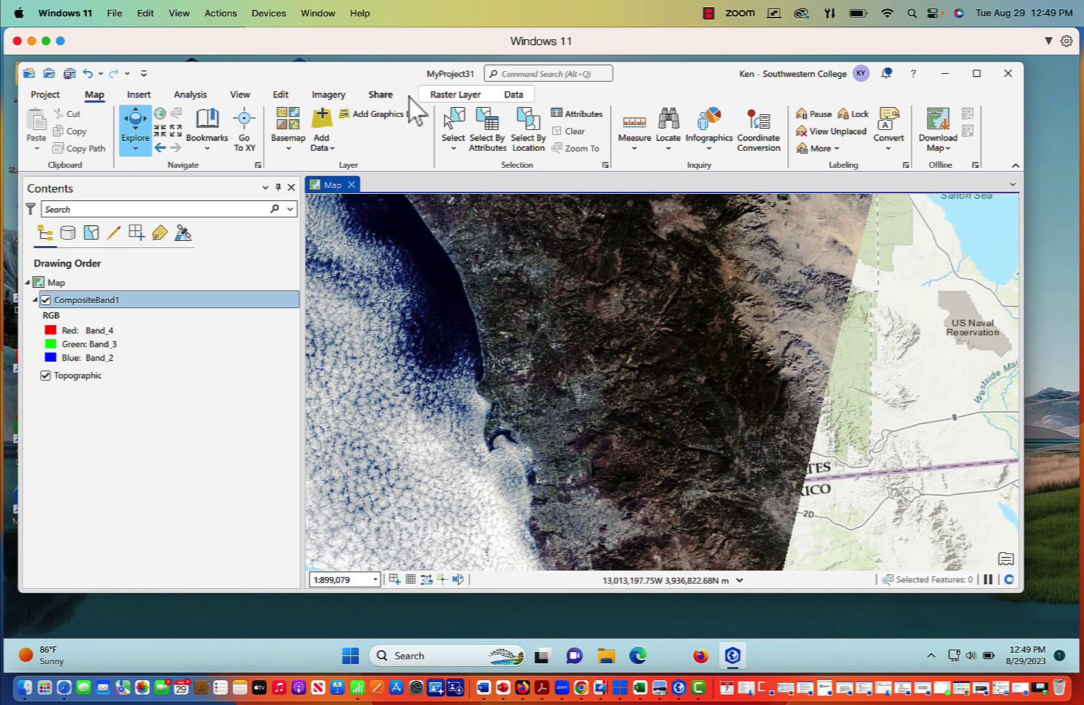
At the closer view, try Standard Deviation, then reapply the Histogram Equalize stretch.
left_click(452, 95)
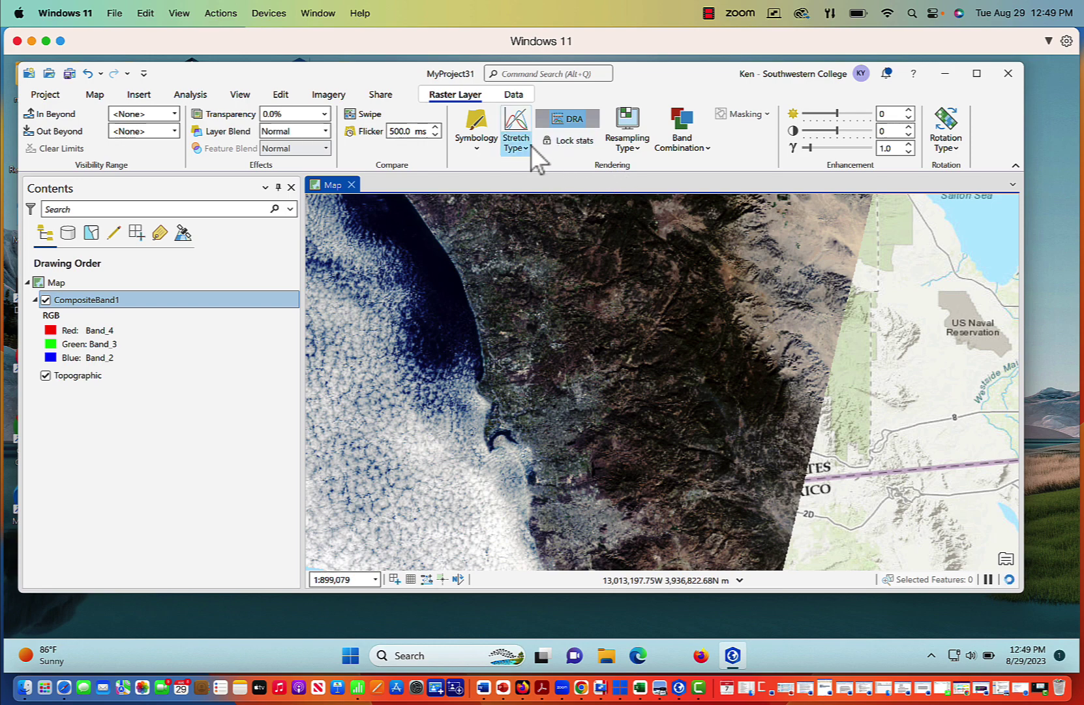
left_click(525, 148)
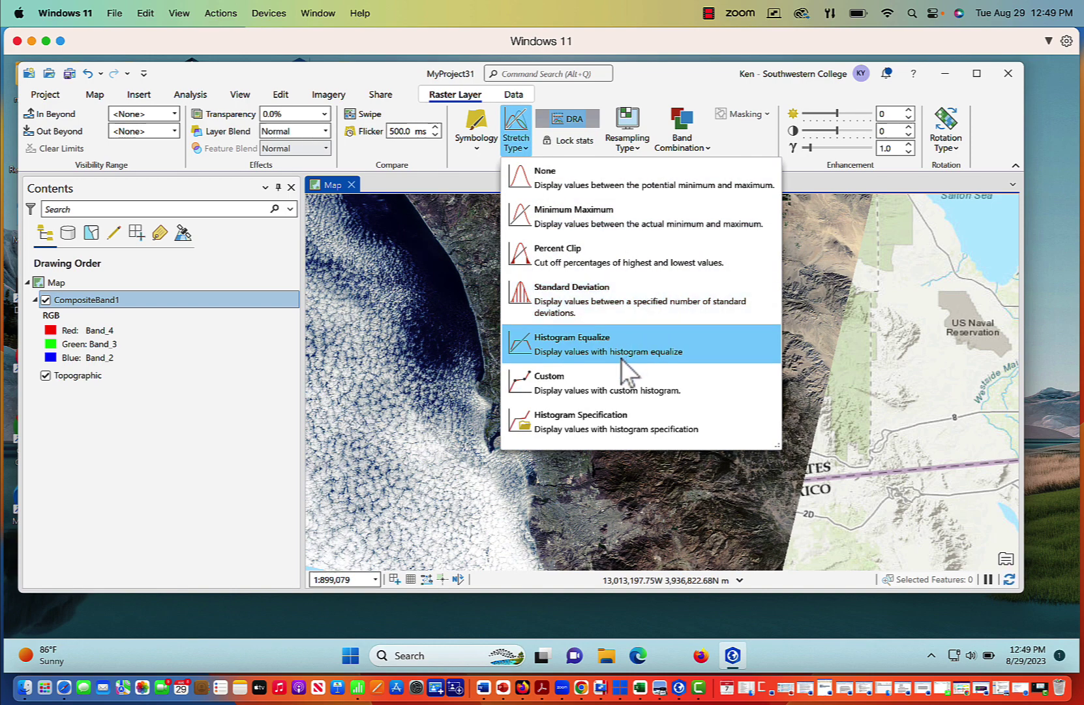
left_click(606, 300)
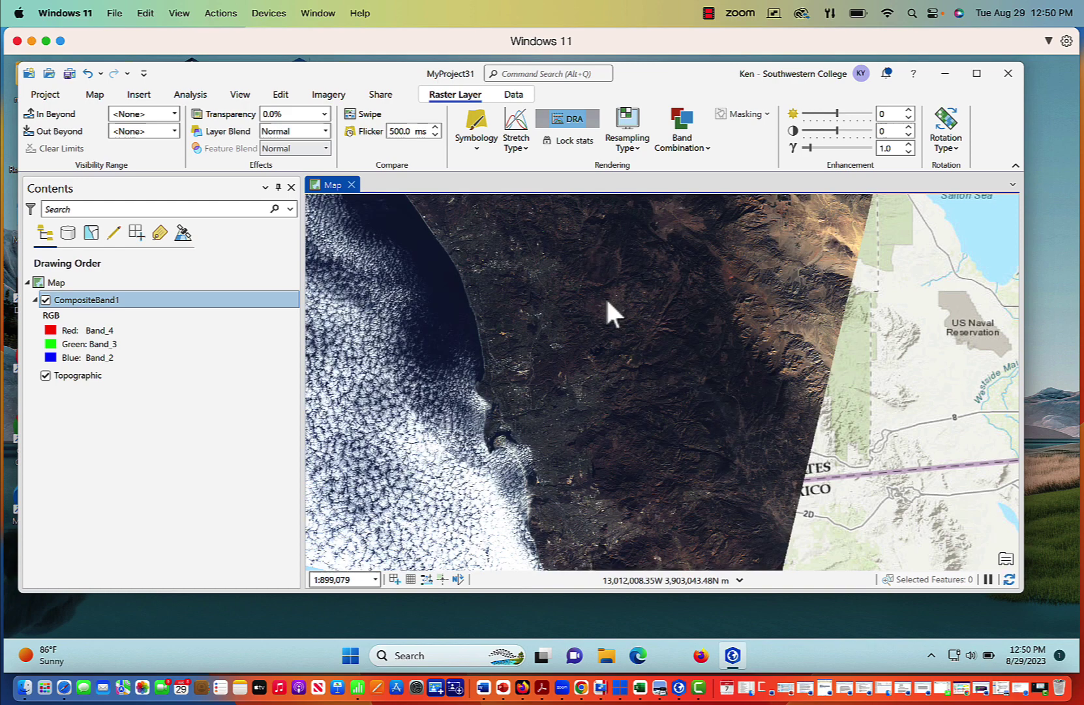
left_click(527, 150)
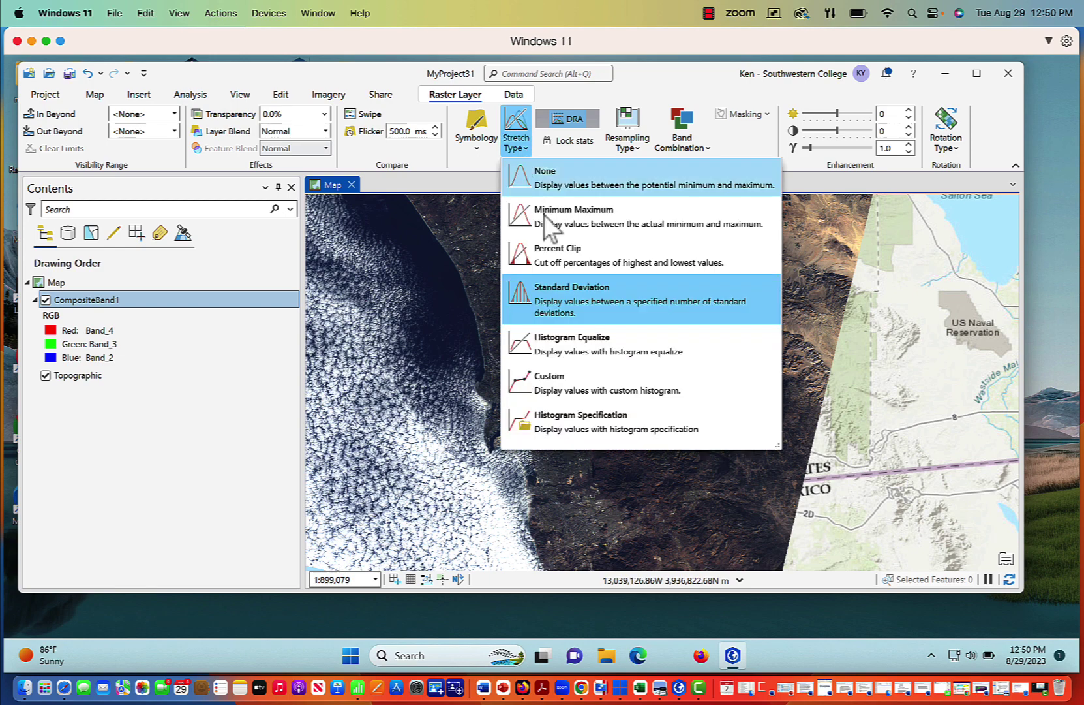
left_click(558, 339)
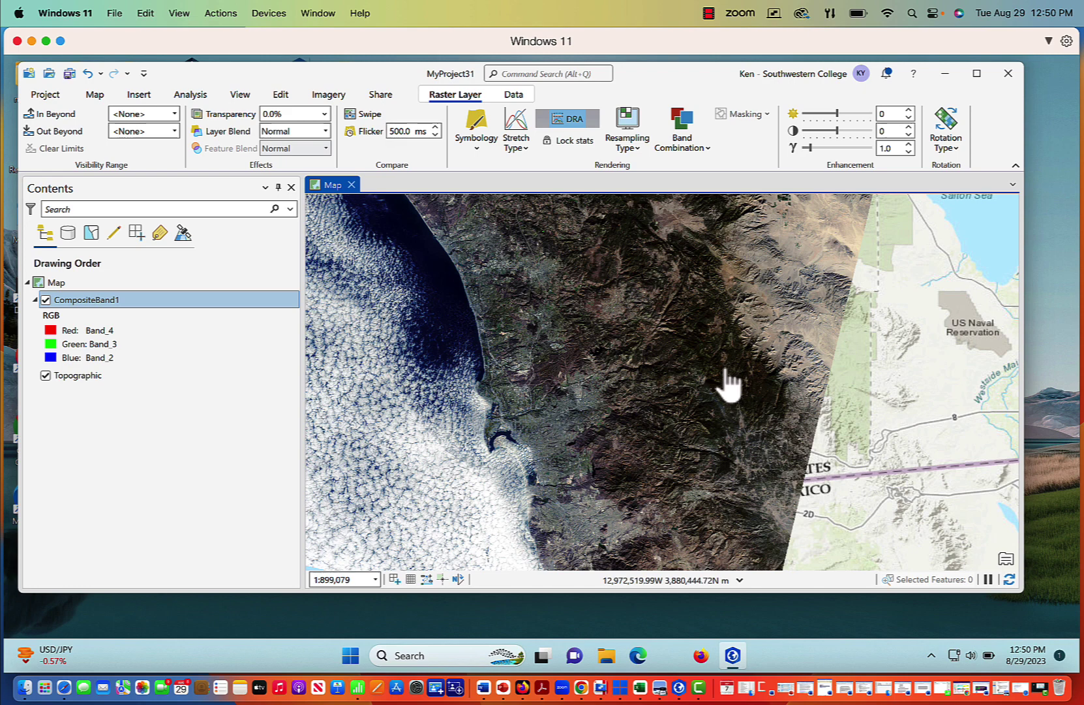
Zoom out six fixed steps and pan so the whole CompositeBand1 tile is centred.
left_click(96, 94)
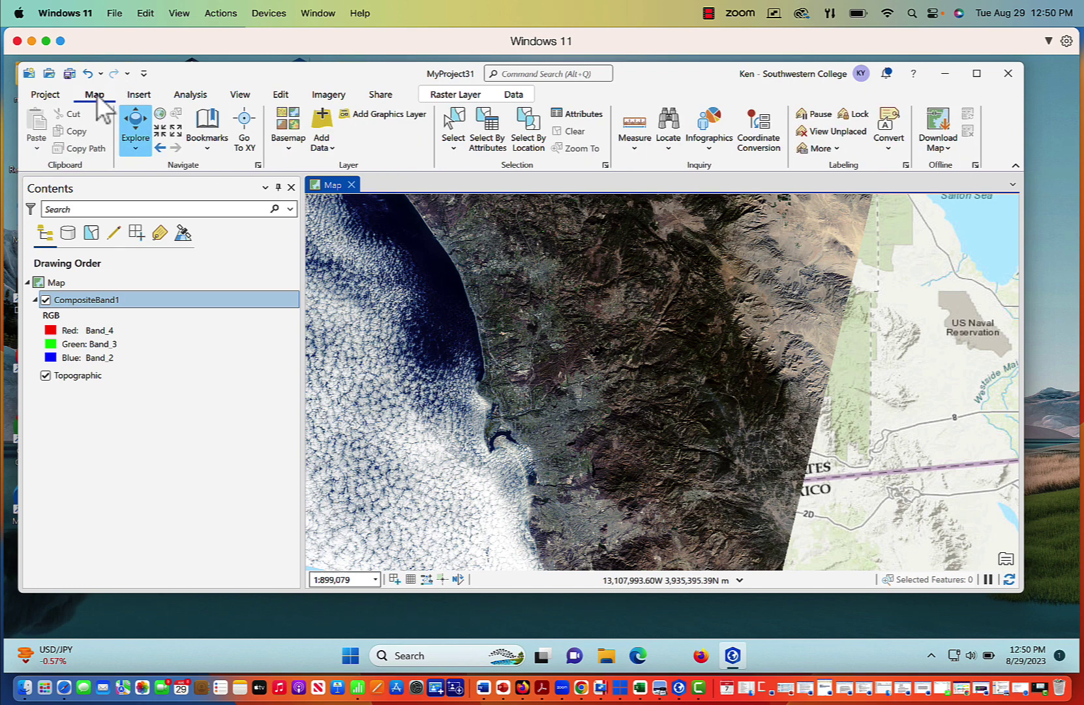
left_click(174, 131)
left_click(173, 132)
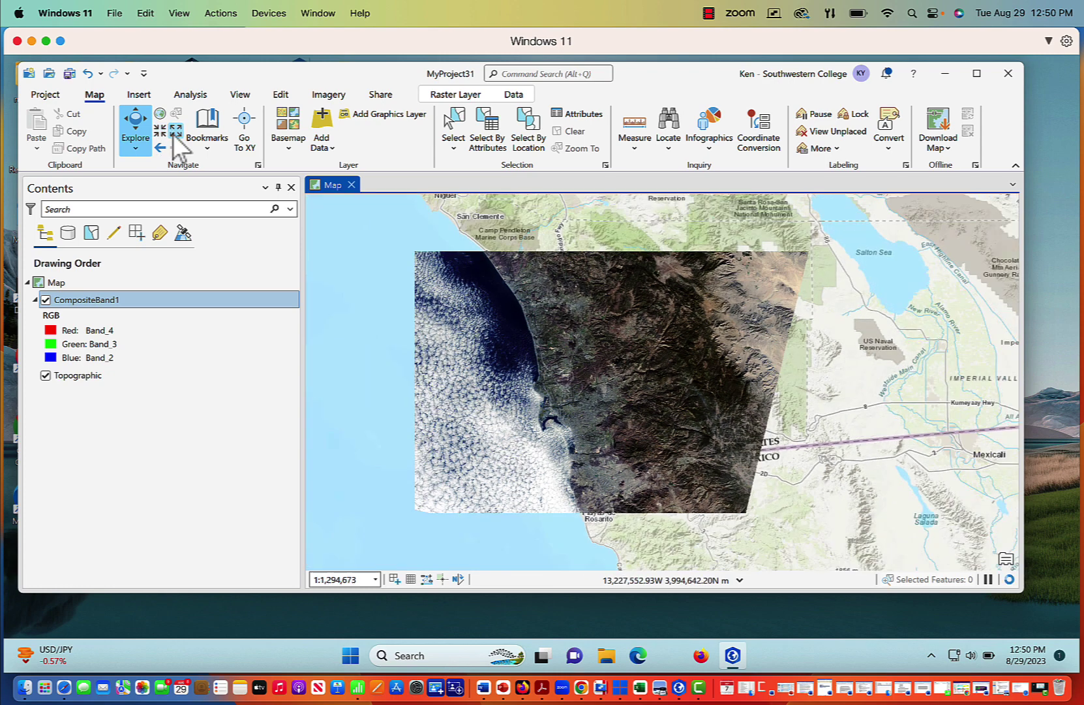
left_click(173, 132)
left_click(173, 133)
left_click(174, 132)
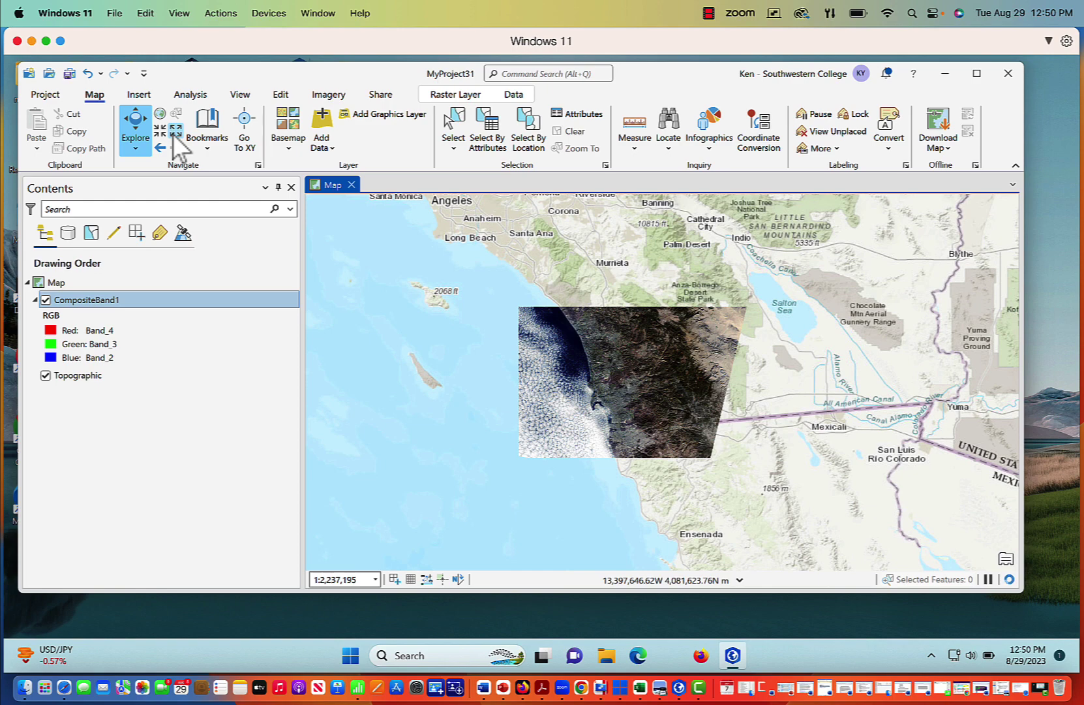
left_click(173, 132)
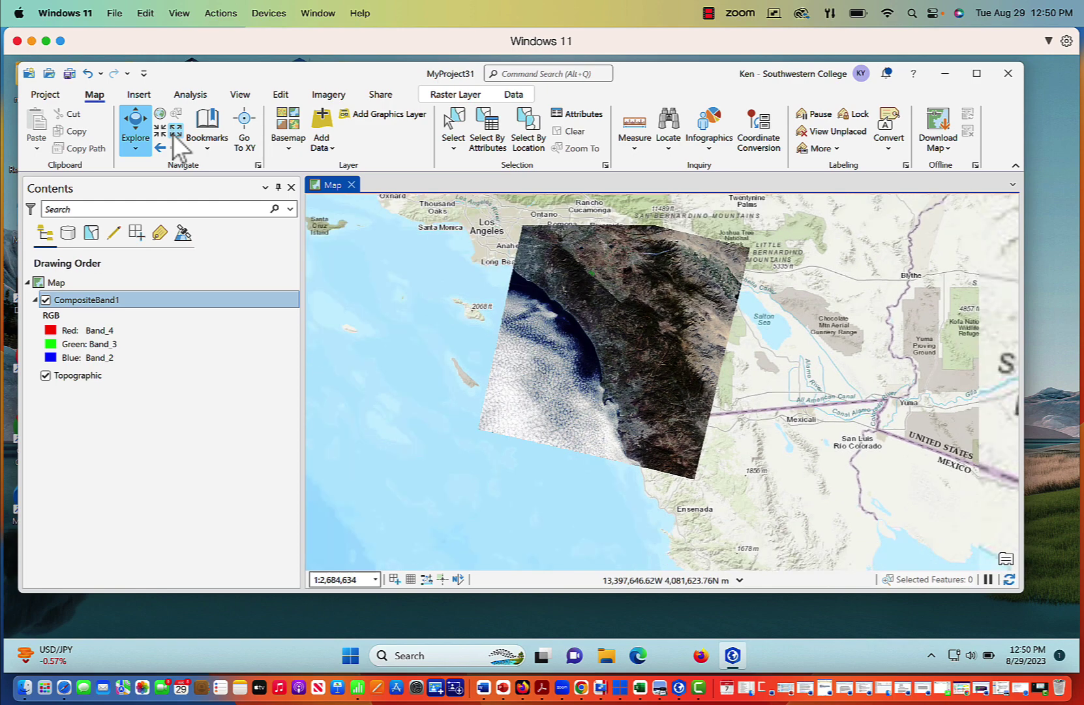
left_click_drag(790, 371, 828, 410)
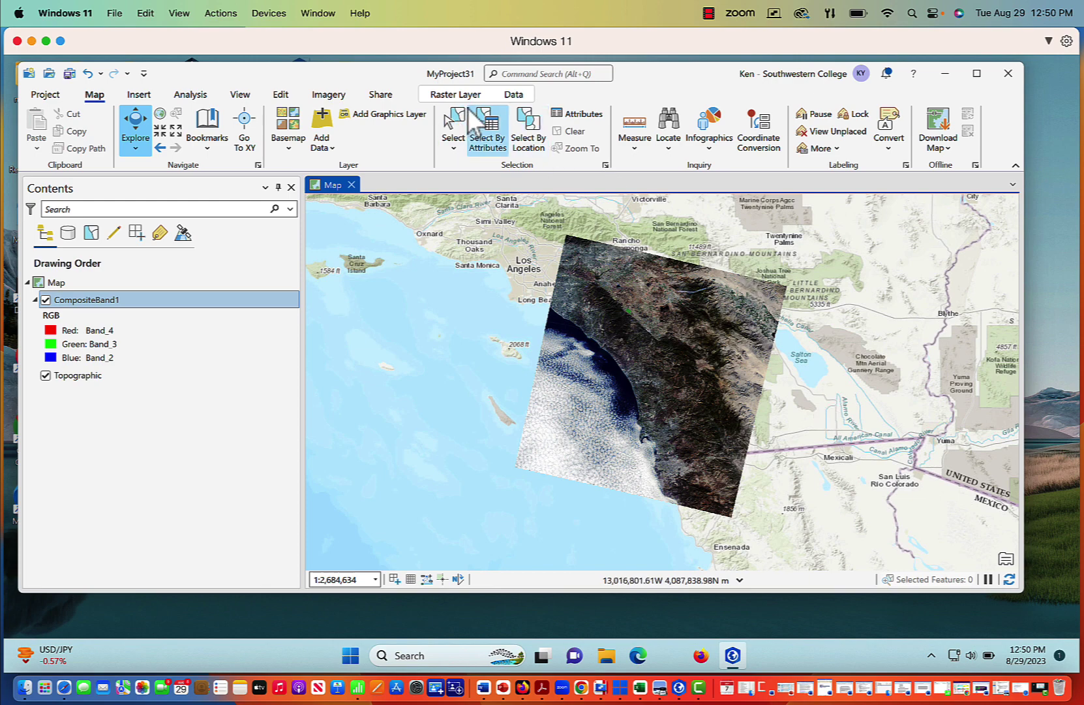
Check that CompositeBand1's stretch type is still Histogram Equalize, leaving it unchanged.
left_click(455, 95)
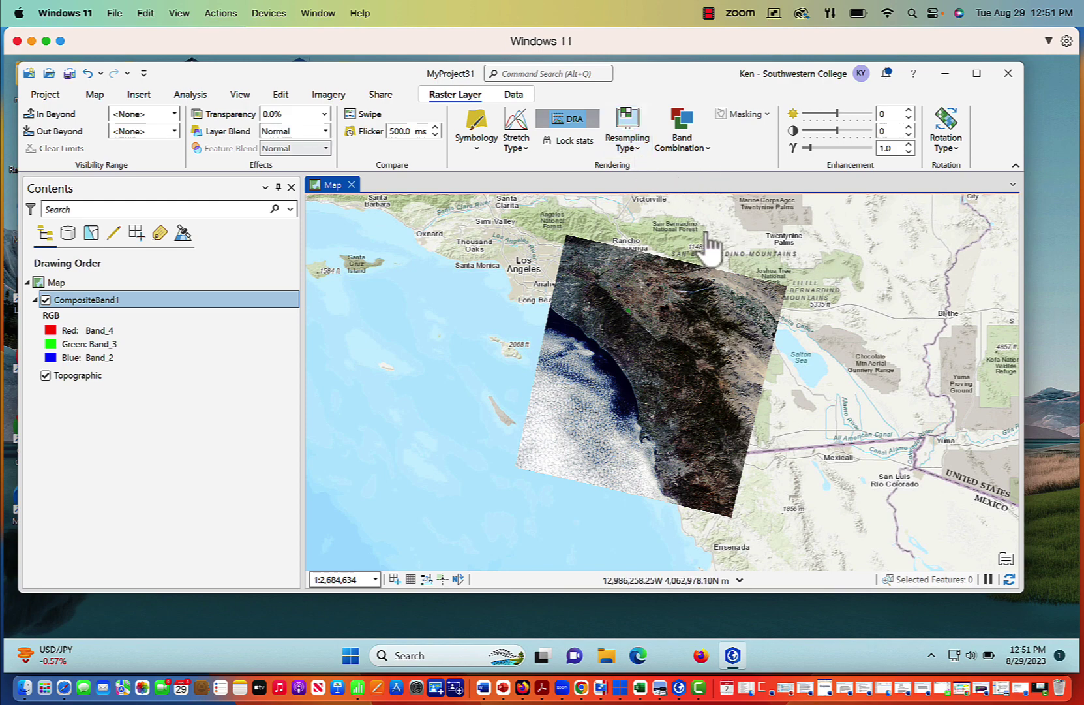
left_click(523, 150)
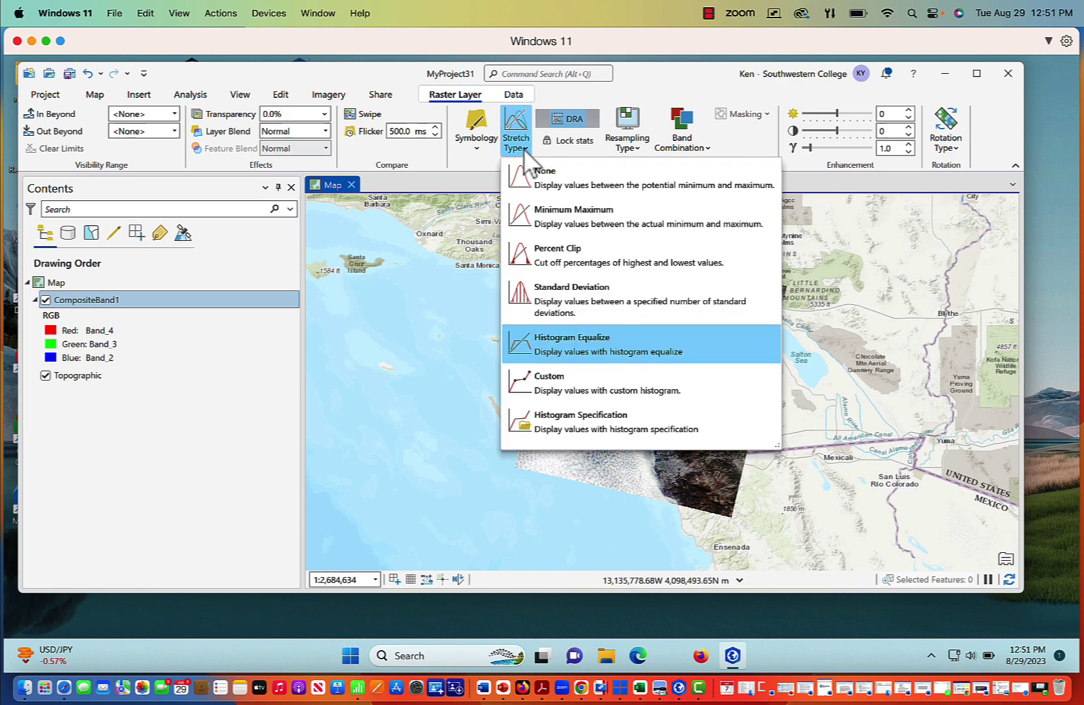
left_click(523, 150)
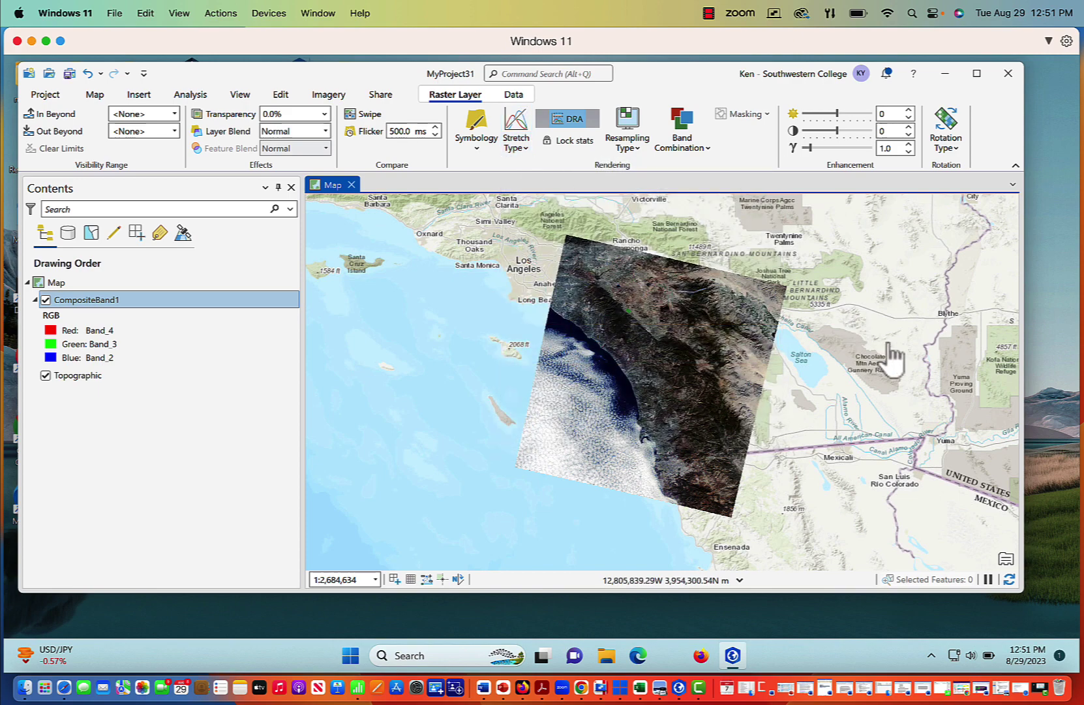